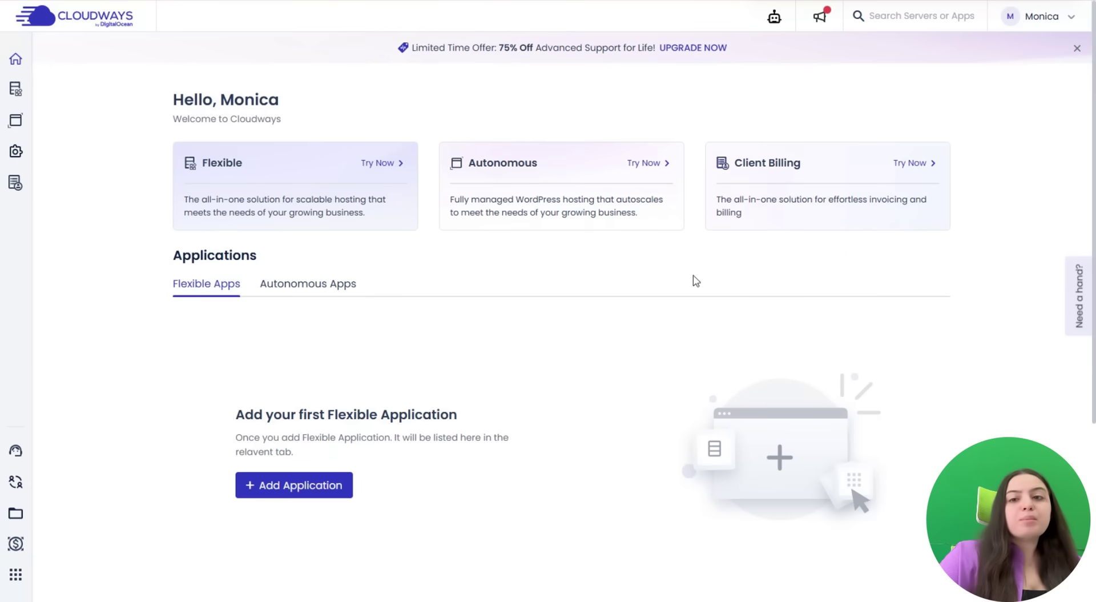
Start a new server deployment from My Servers with WordPress version 6.2.2.
mouse_move(17, 95)
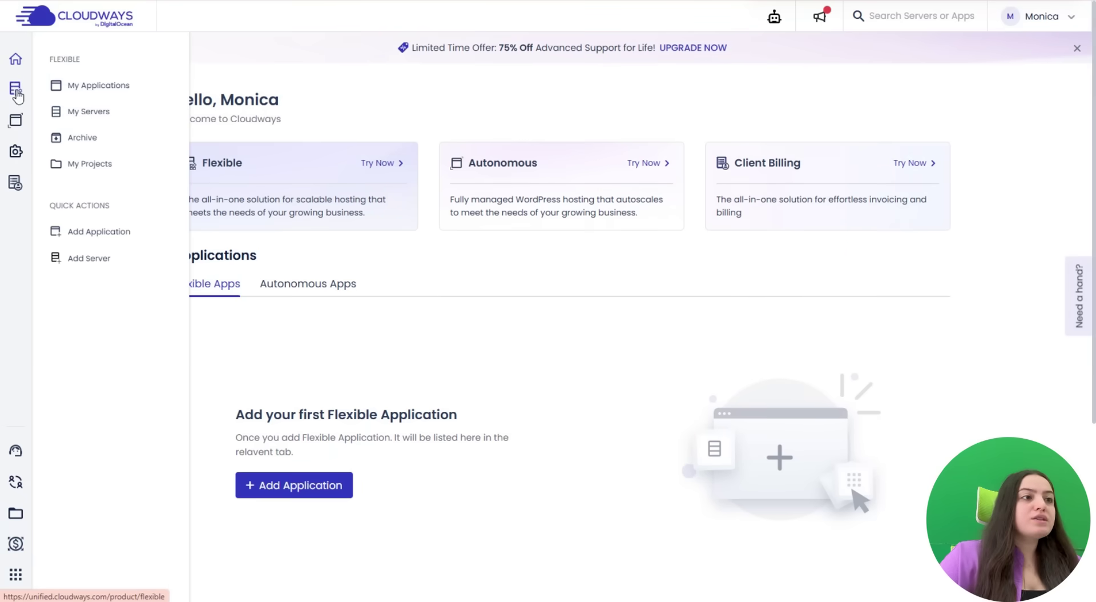
left_click(82, 112)
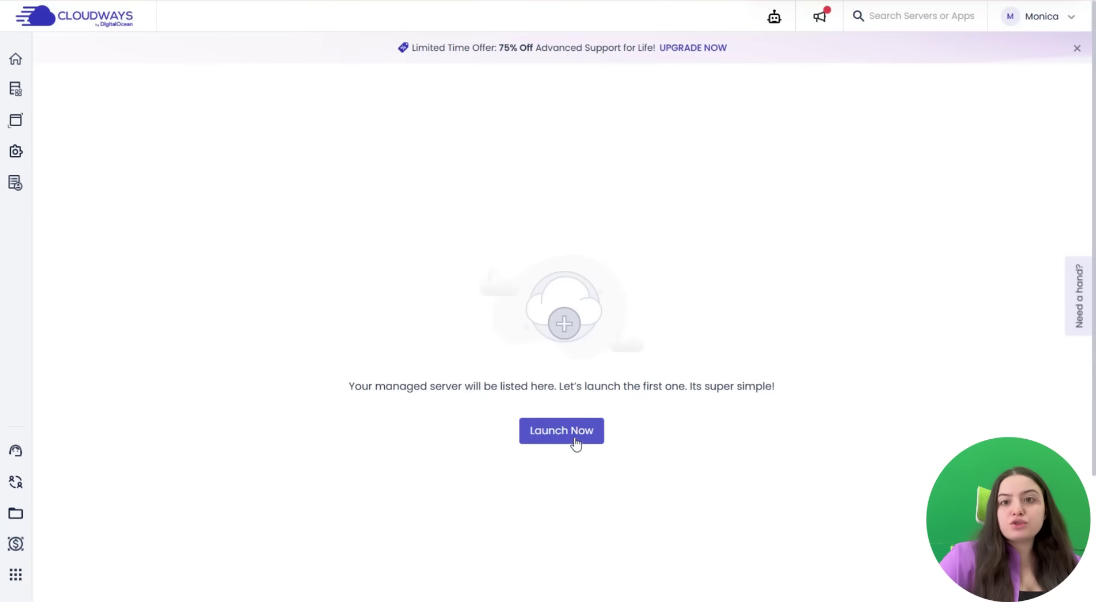
left_click(576, 437)
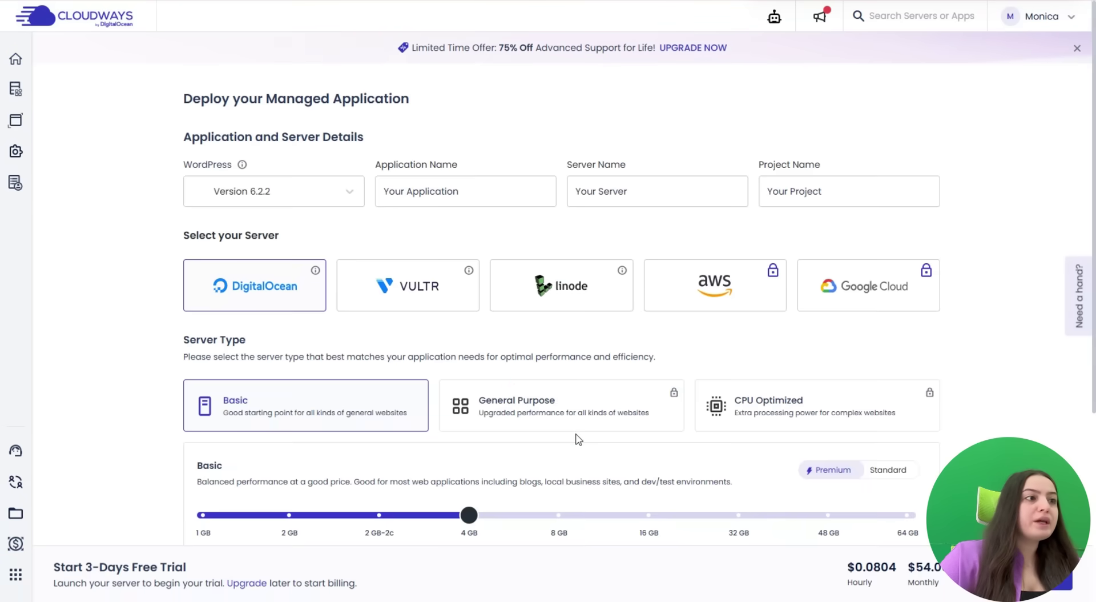
left_click(270, 190)
left_click(269, 251)
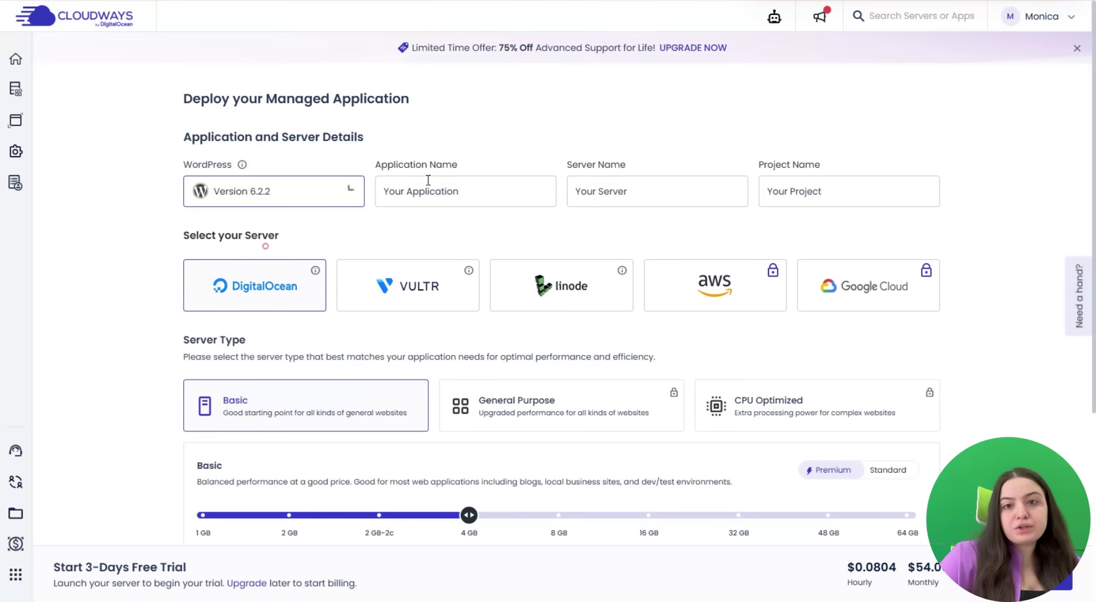
Name the application 'WordPress site' and the server 'Server'.
left_click(428, 181)
triple_click(429, 184)
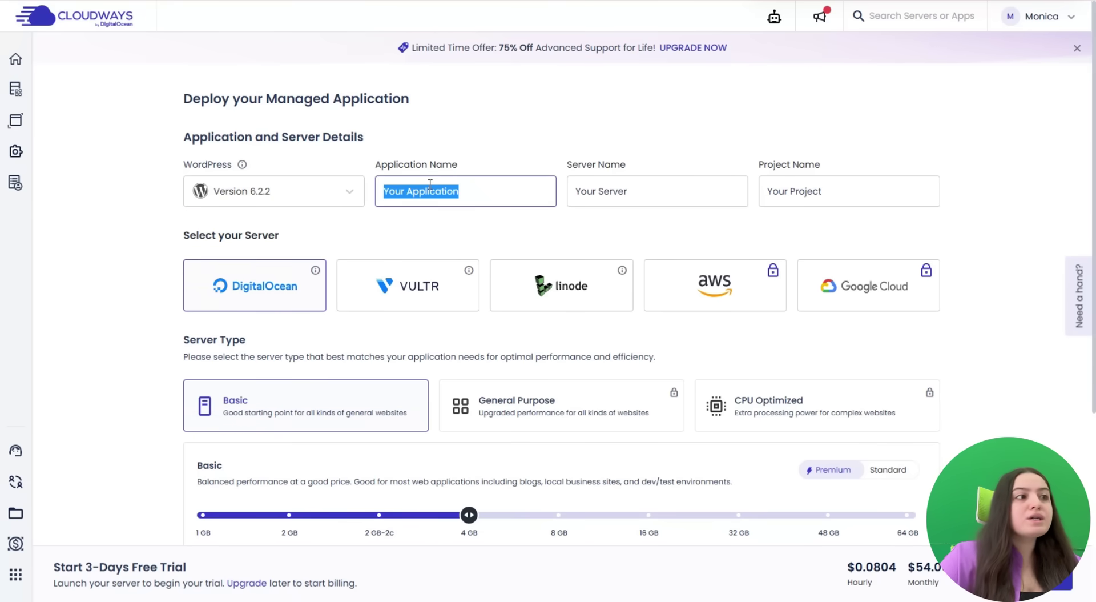
type("WordPre")
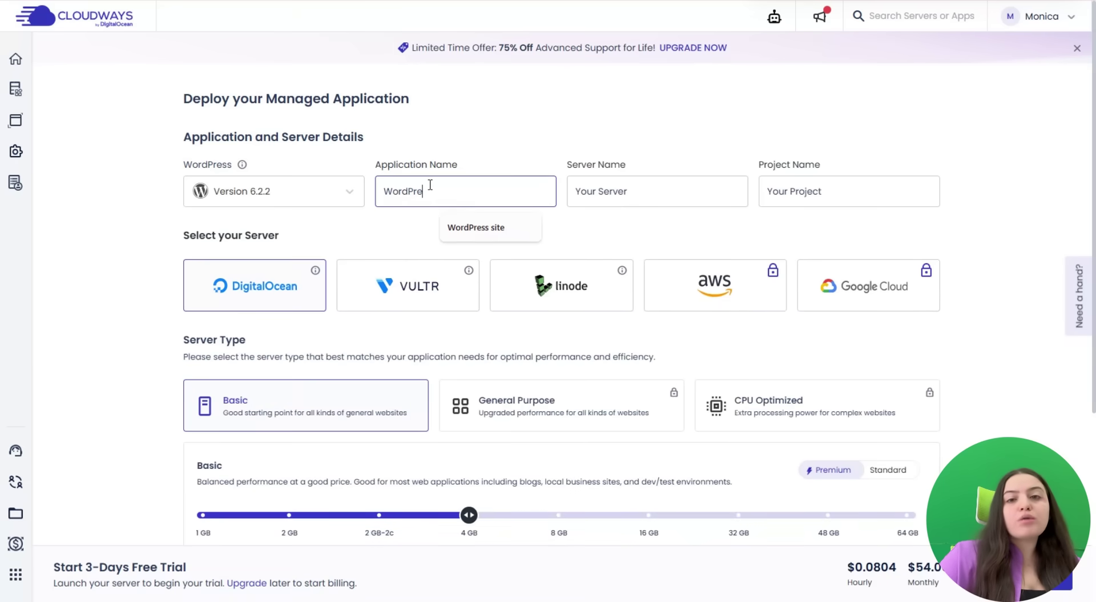
type("ss site")
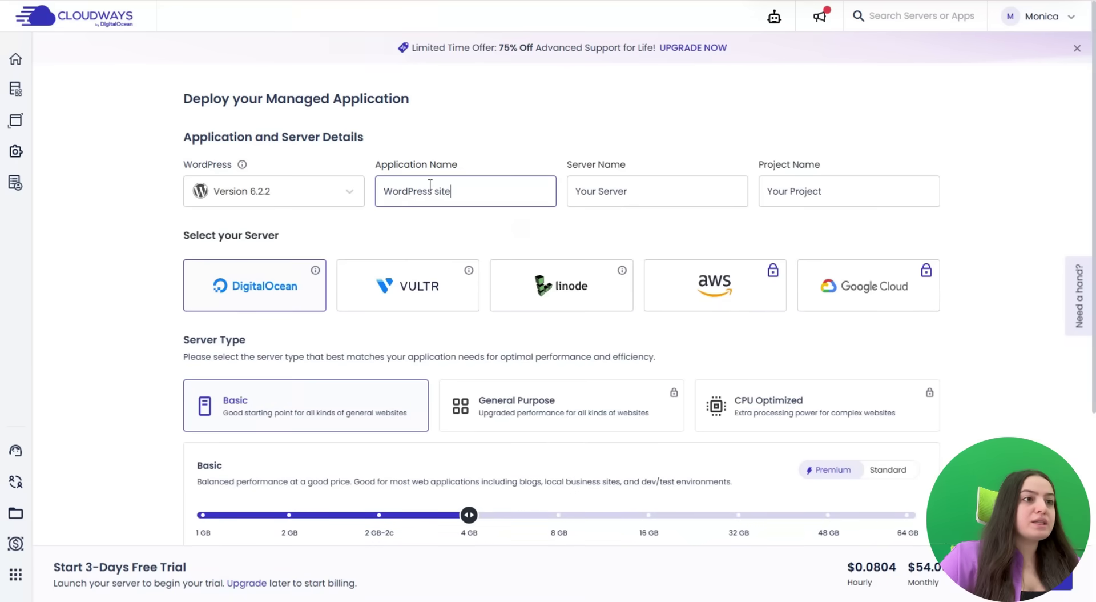
left_click(607, 186)
triple_click(607, 186)
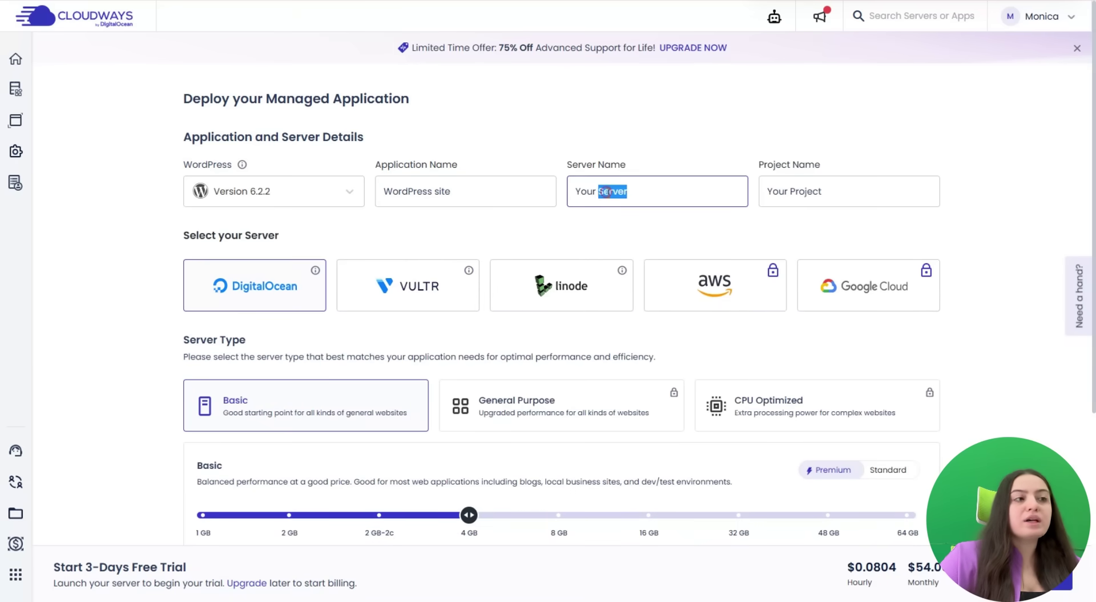
type("Server")
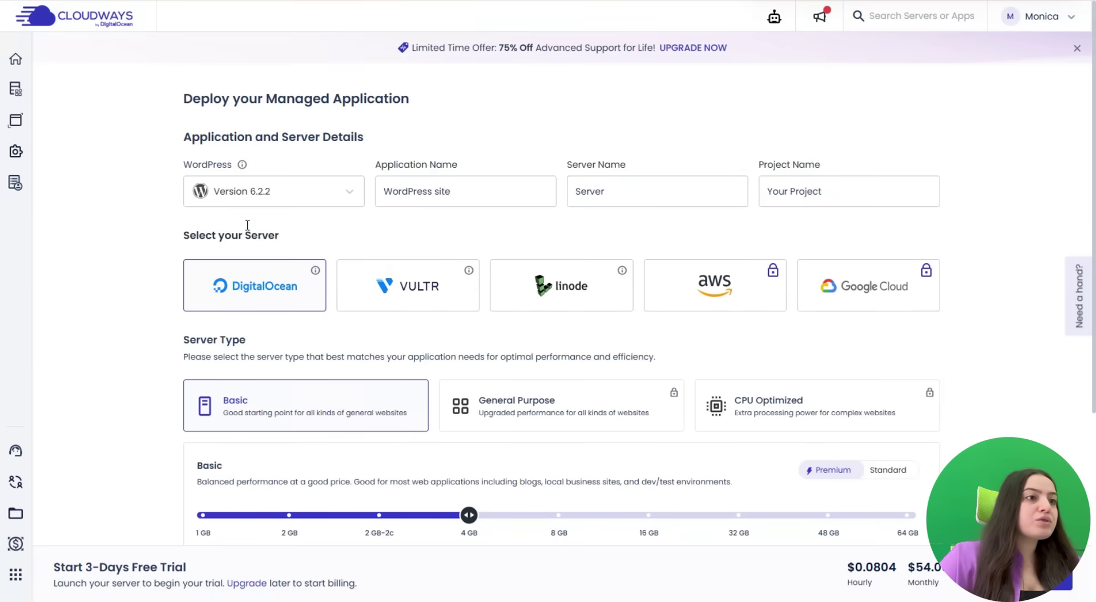
Keep the DigitalOcean 4 GB size in New York and launch the server.
scroll(262, 360, "down", 1)
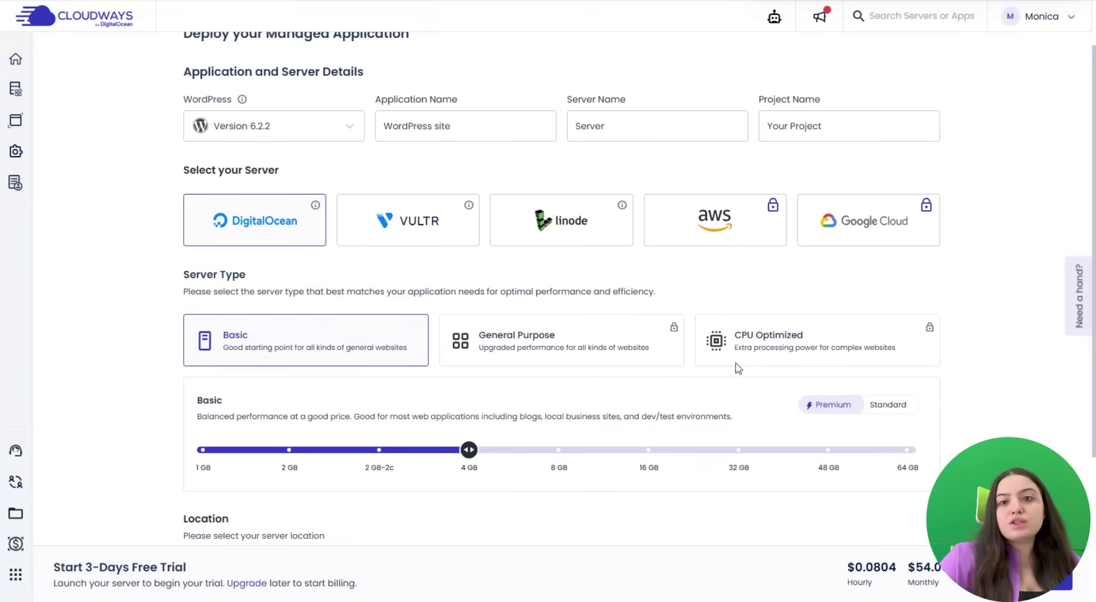
scroll(472, 370, "down", 2)
left_click_drag(461, 317, 297, 321)
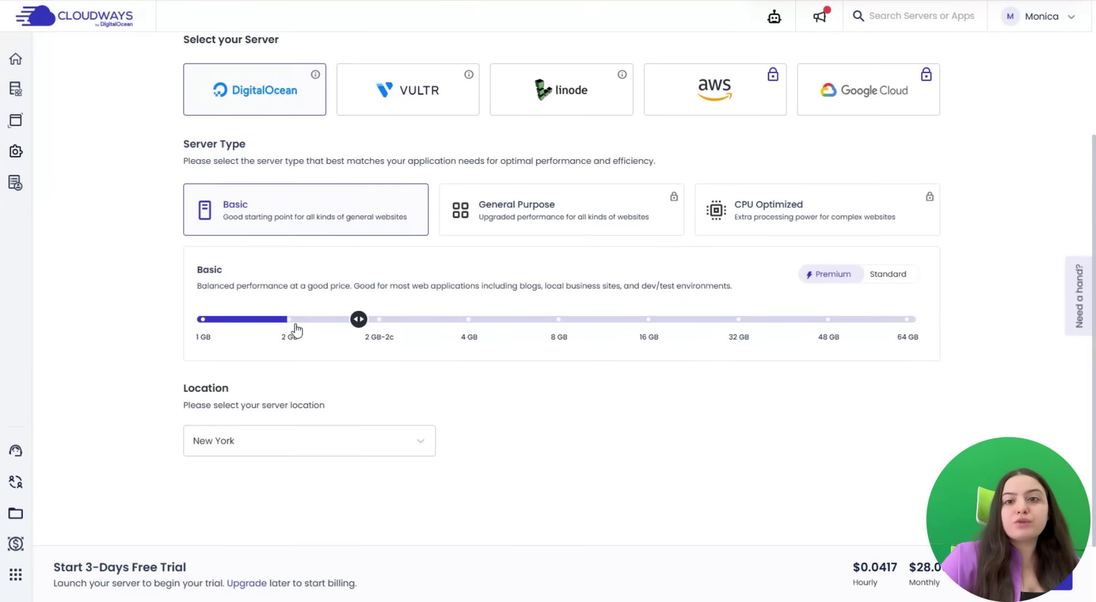
left_click(454, 323)
left_click(349, 440)
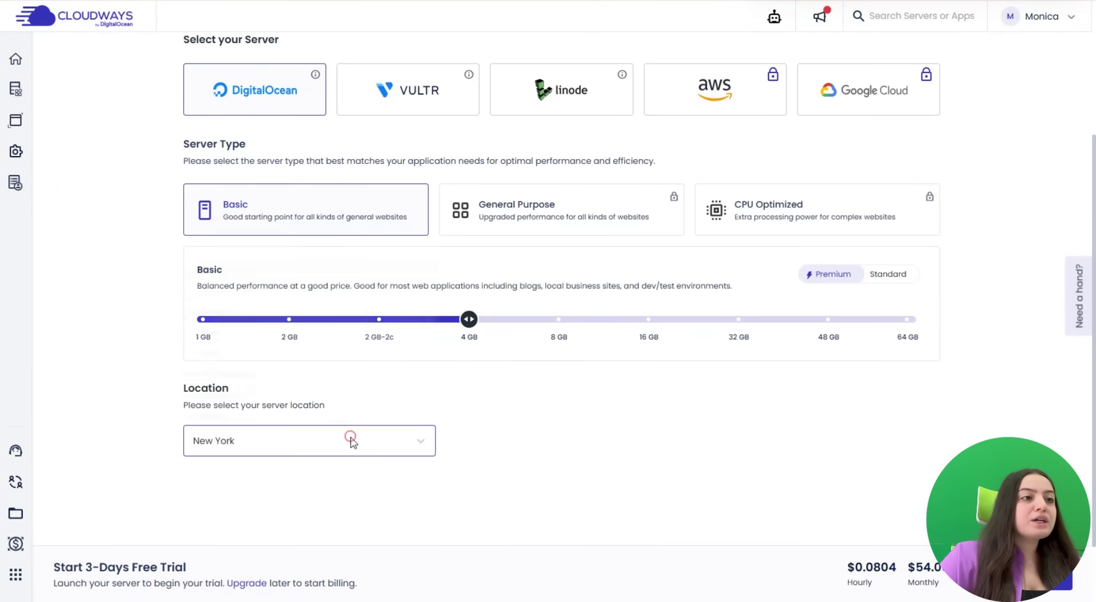
left_click(257, 236)
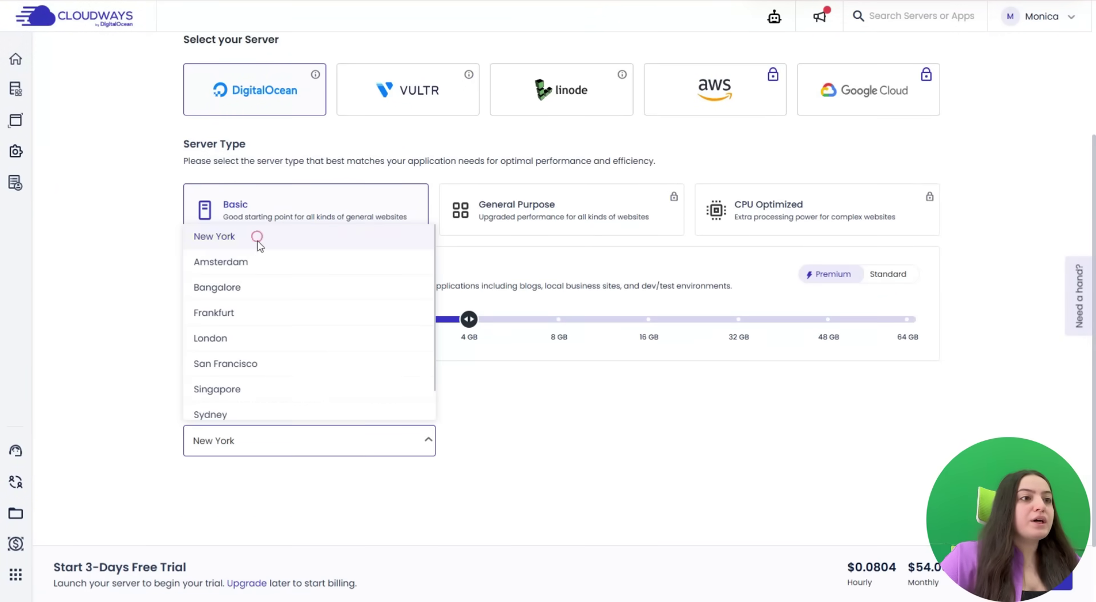
left_click(598, 416)
left_click(971, 578)
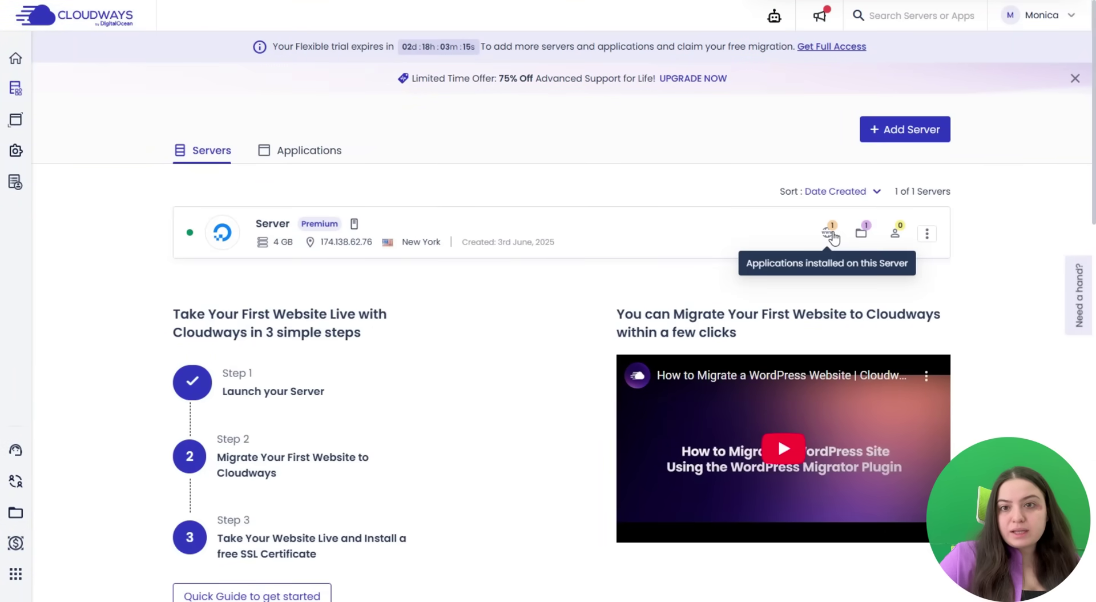
Open the WordPress site application's access details from the server's applications list.
left_click(831, 233)
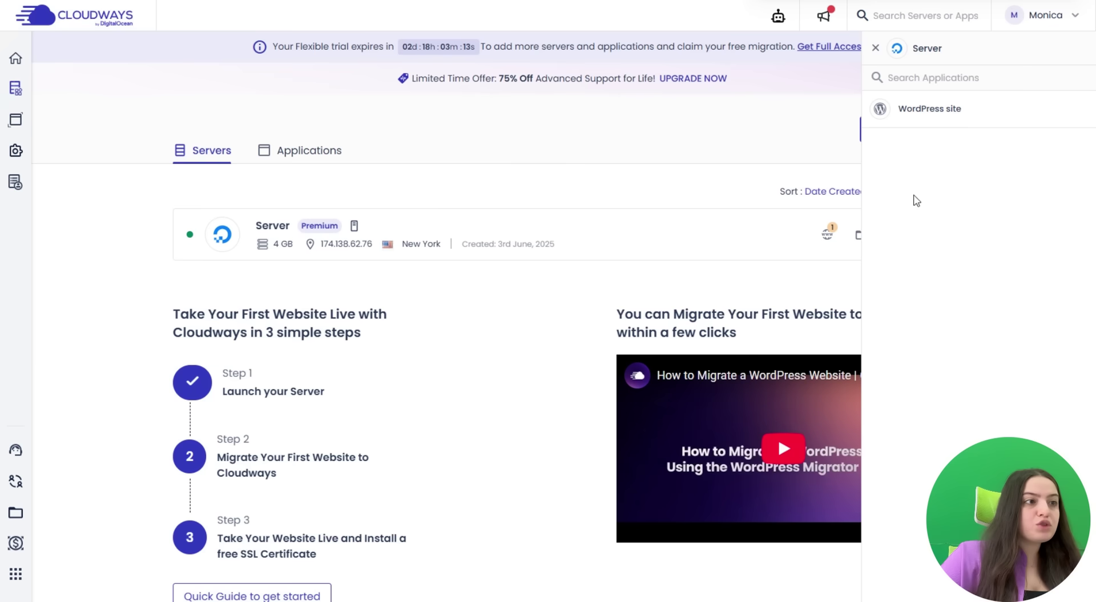
left_click(915, 114)
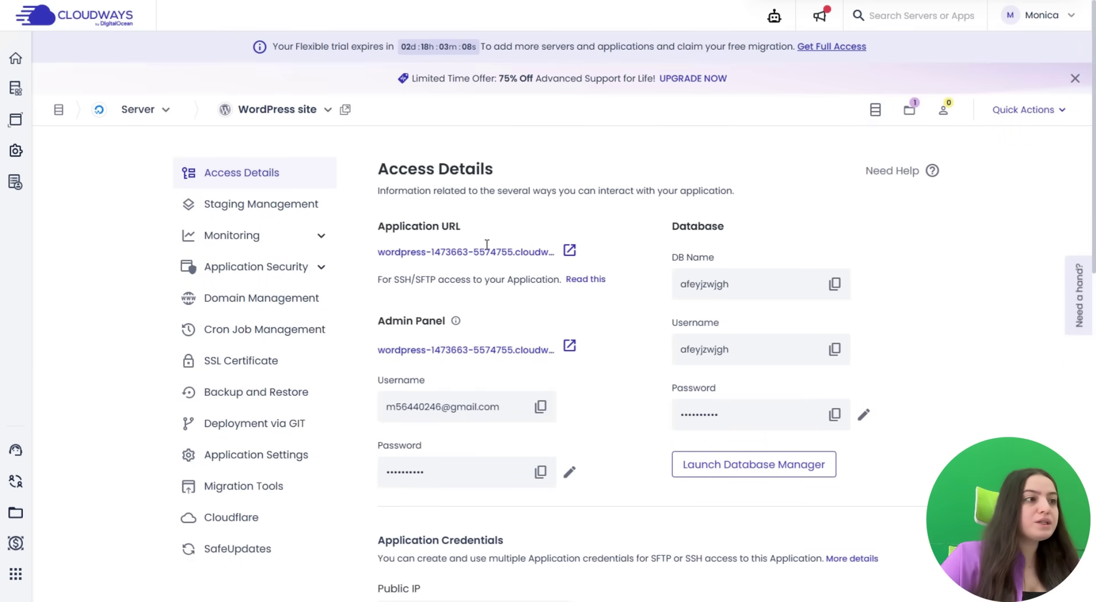
scroll(839, 211, "down", 2)
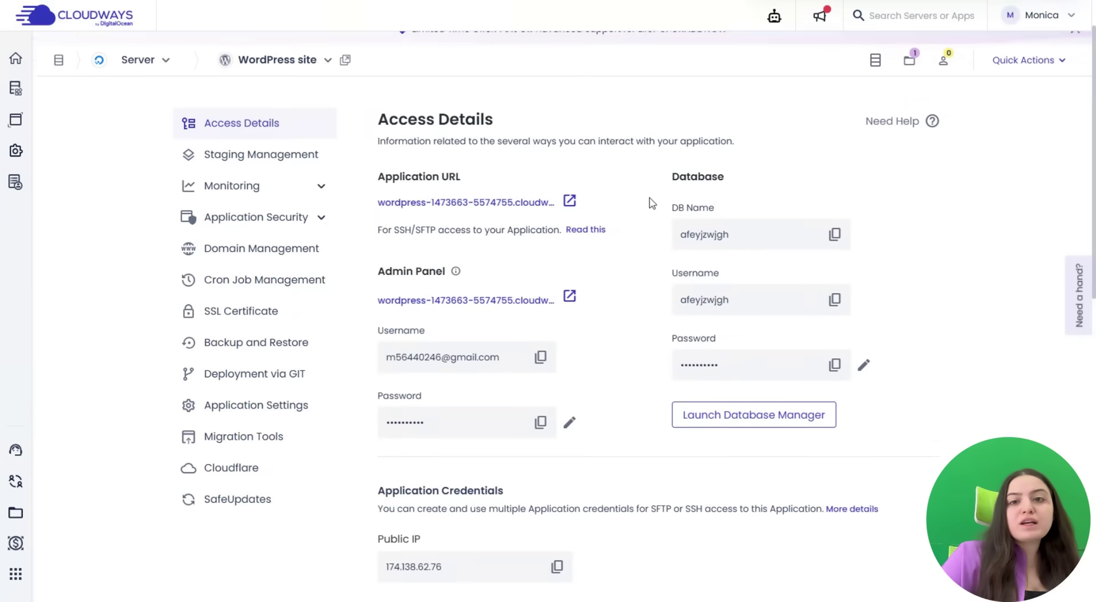
scroll(649, 222, "up", 2)
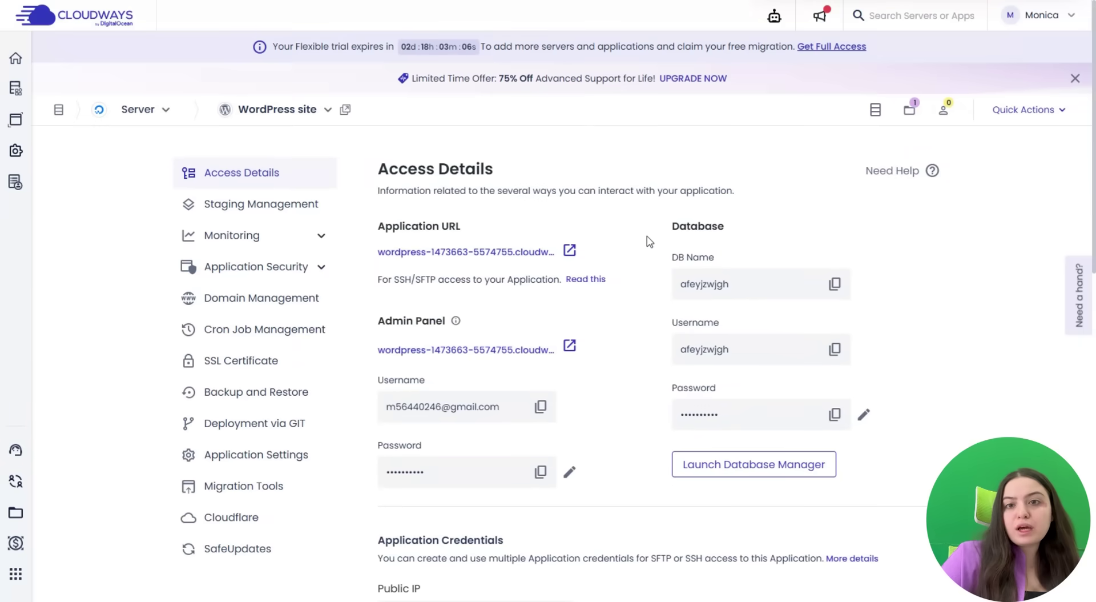
Visit the application URL and scroll down the page that loads.
left_click(570, 251)
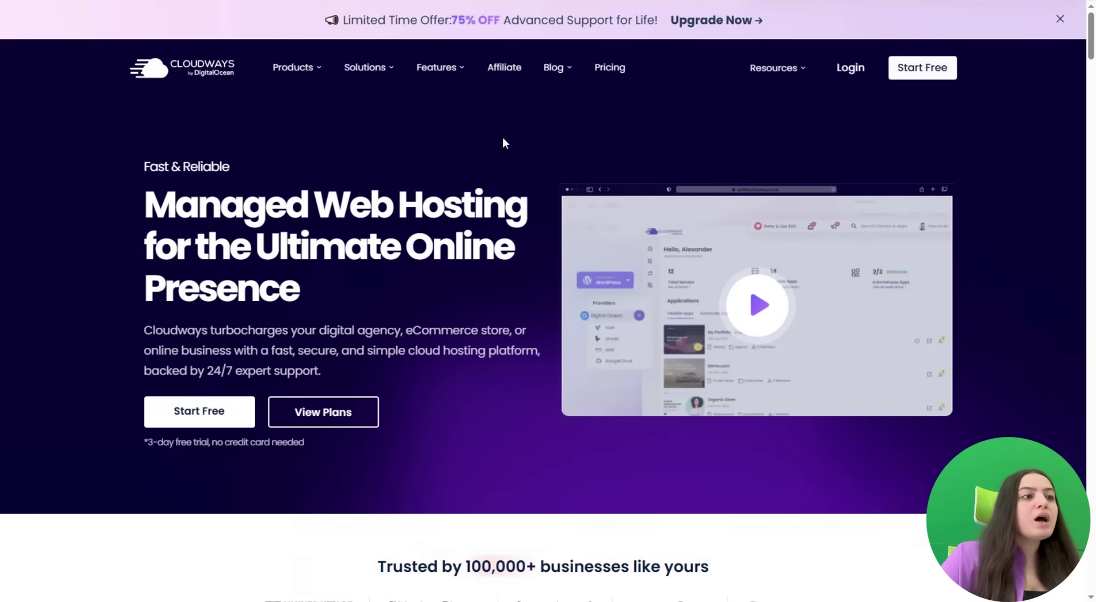
scroll(650, 240, "down", 12)
scroll(649, 239, "down", 15)
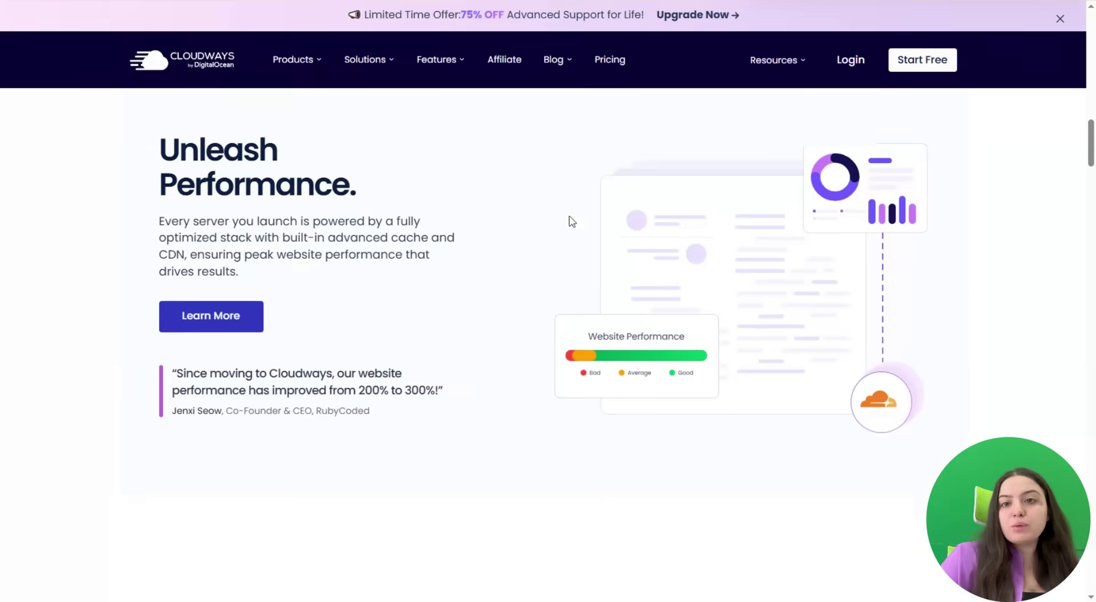
scroll(569, 283, "down", 6)
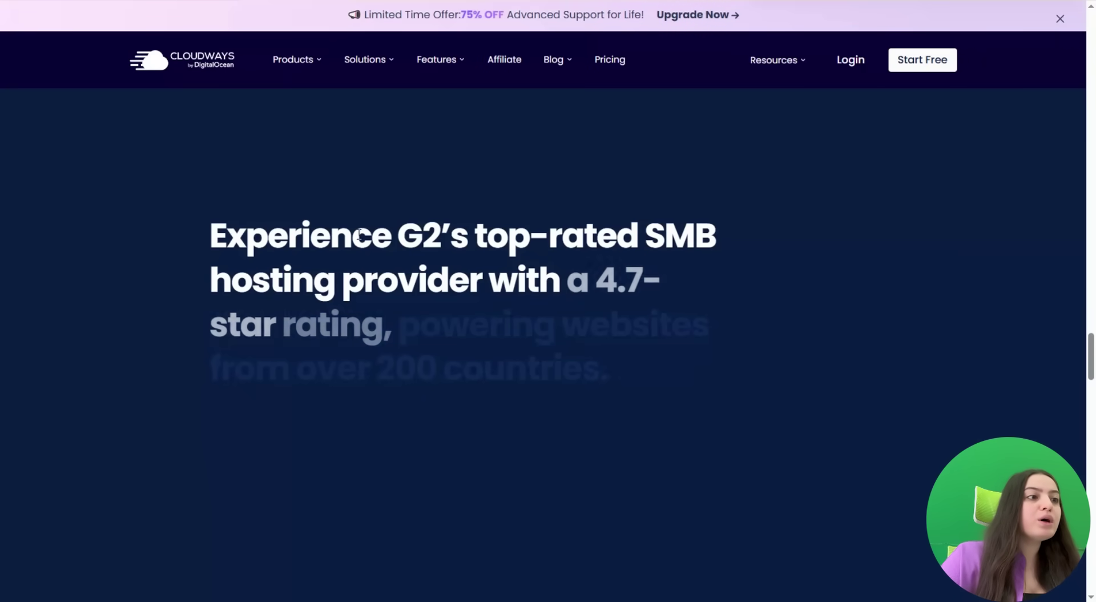
scroll(401, 276, "down", 6)
scroll(442, 287, "down", 10)
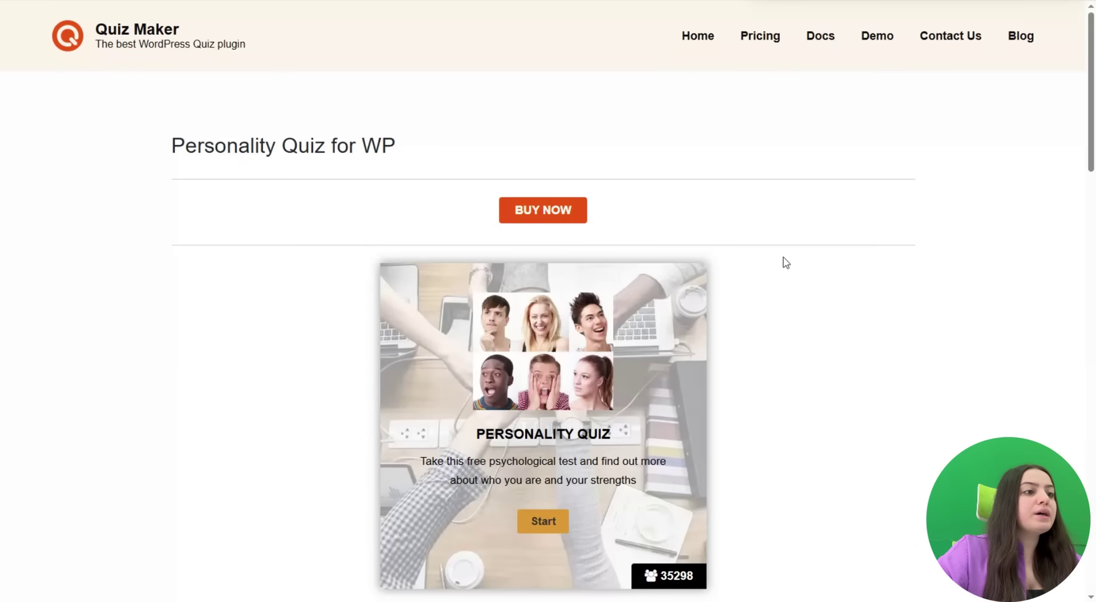
Start the demo Personality Quiz for WP and answer the first two questions.
scroll(463, 229, "down", 3)
scroll(702, 289, "down", 7)
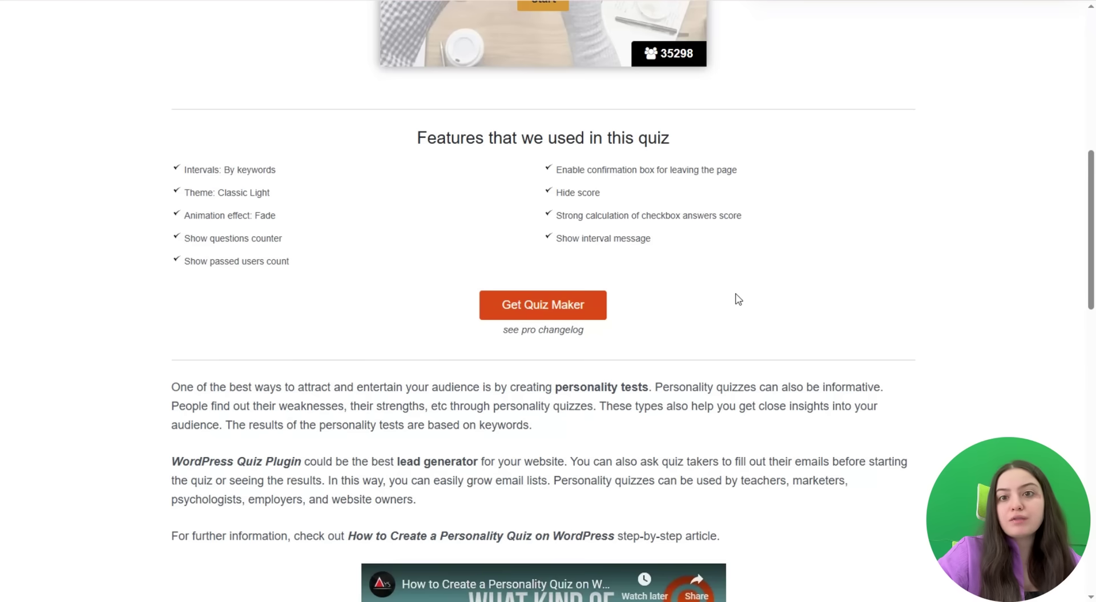
scroll(739, 299, "up", 7)
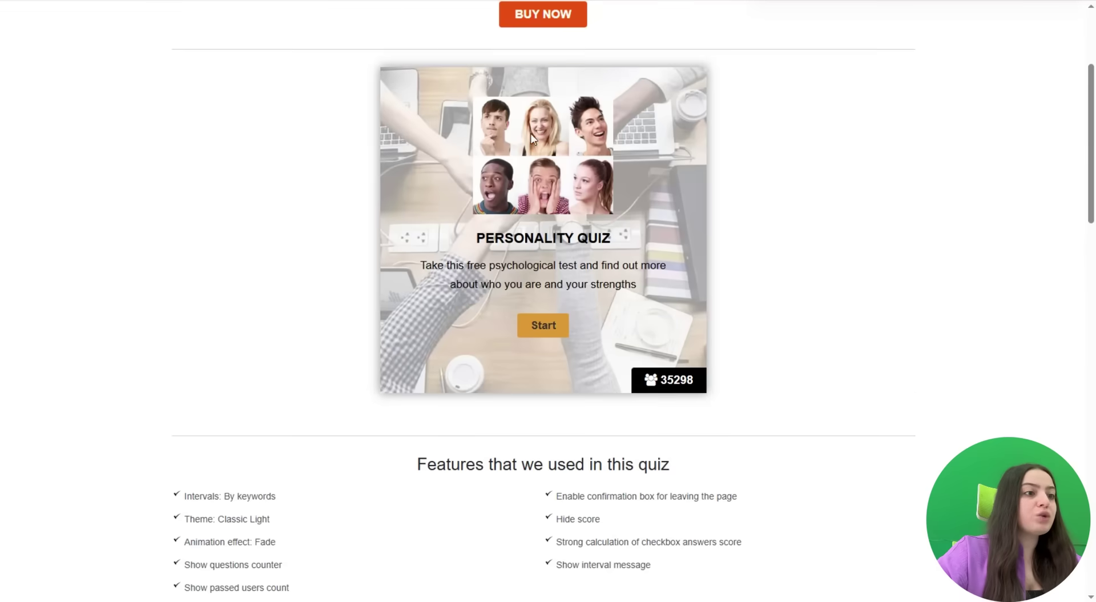
left_click(538, 398)
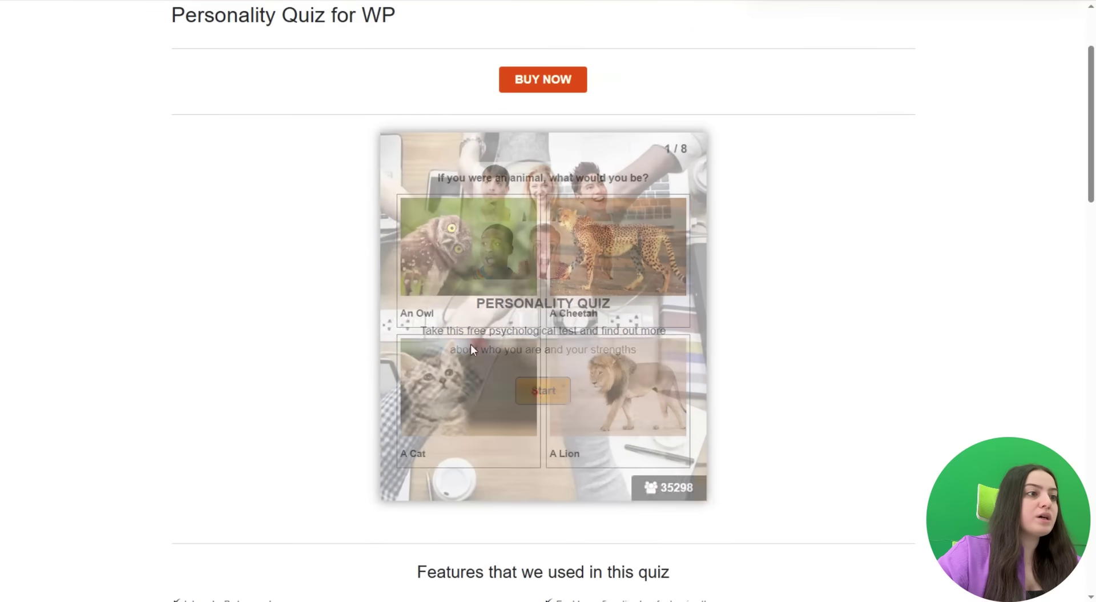
left_click(502, 260)
left_click(568, 272)
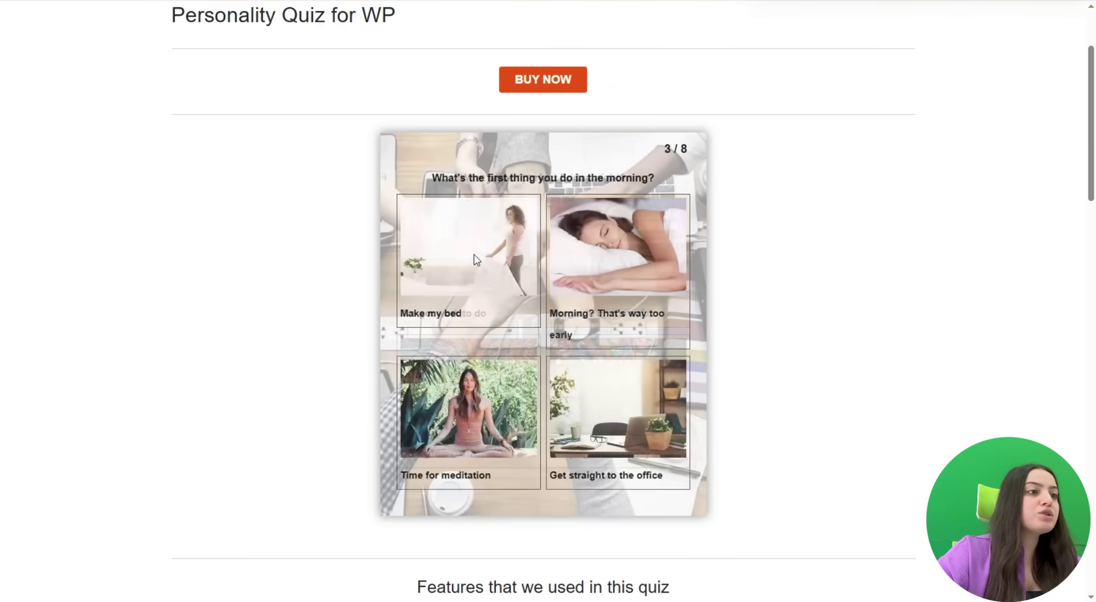
Close the discount popup and answer questions 3–8, including 'Impulsive' and 'A warm bath'.
left_click(701, 207)
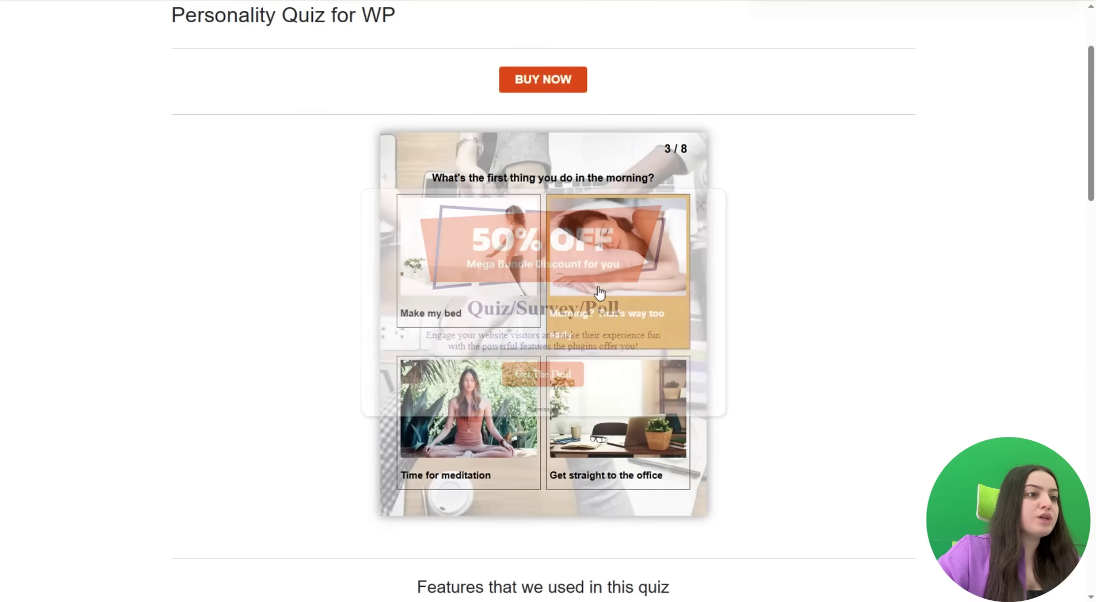
left_click(596, 266)
left_click(600, 399)
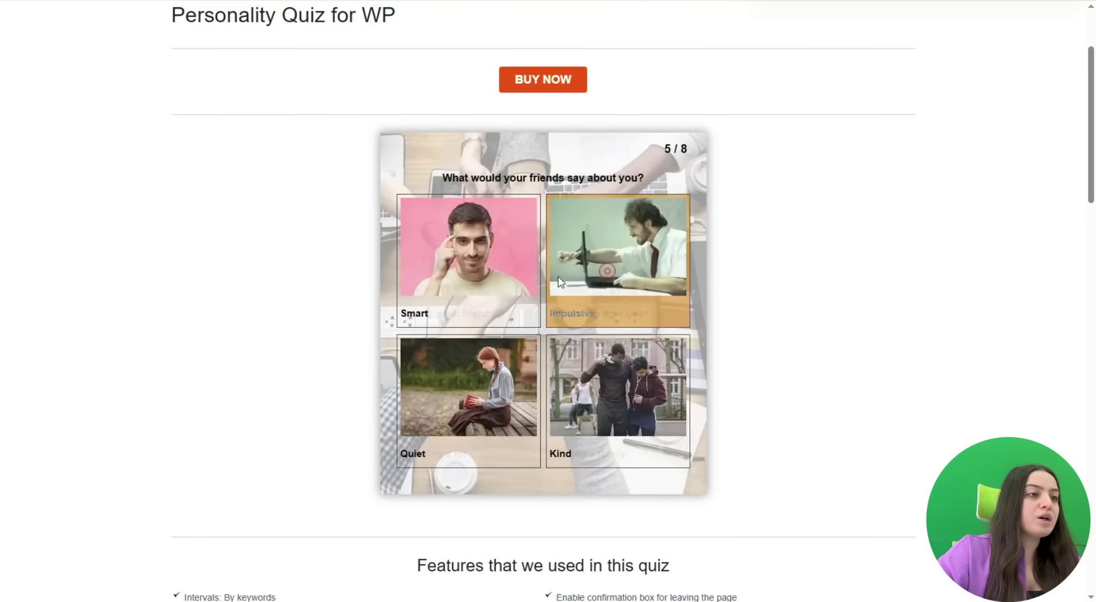
left_click(605, 266)
left_click(567, 253)
left_click(567, 252)
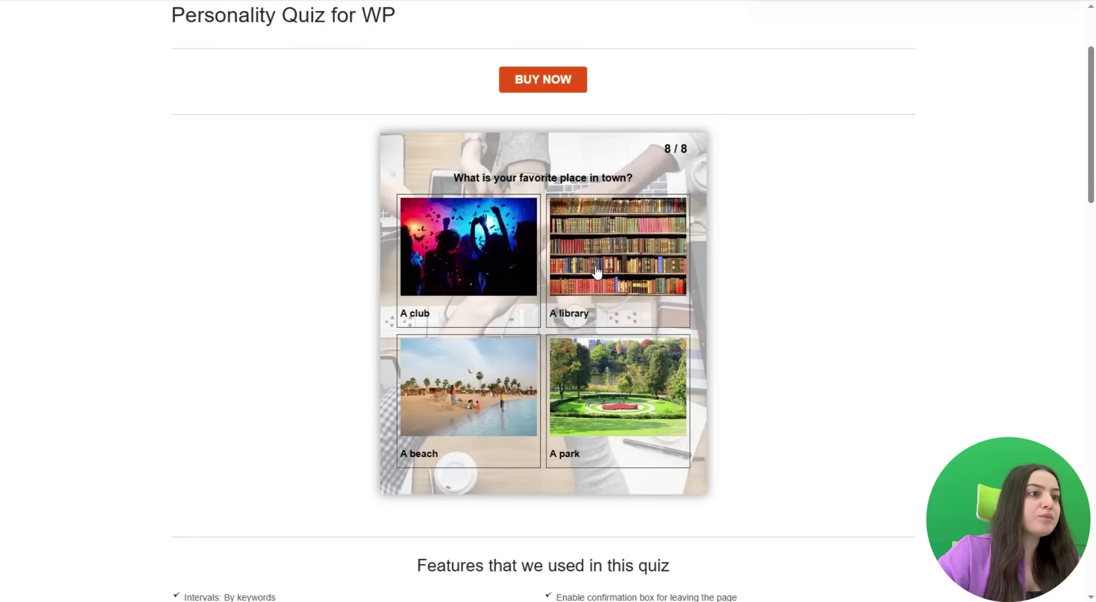
left_click(511, 203)
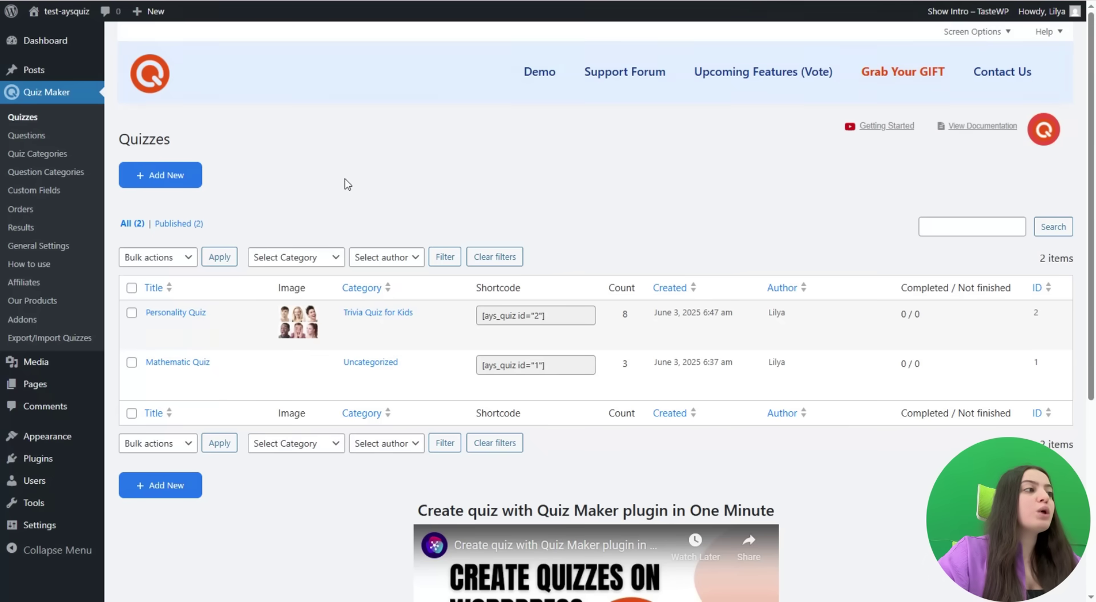
Open Quiz Maker's Questions list and scroll through the eight Personality and three math questions.
left_click(49, 141)
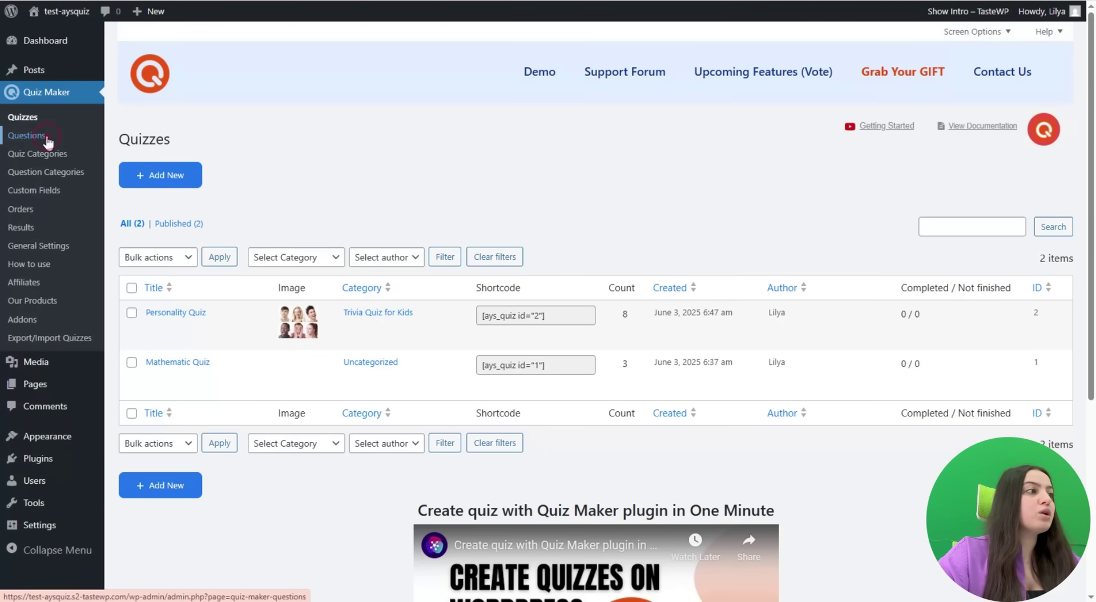
scroll(269, 200, "down", 5)
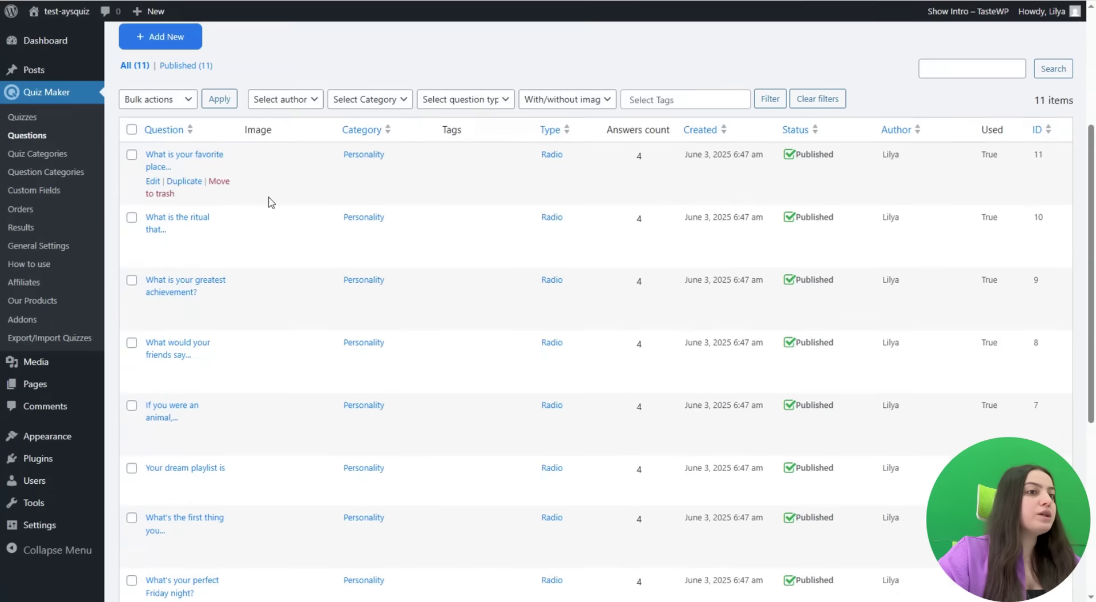
scroll(456, 143, "down", 2)
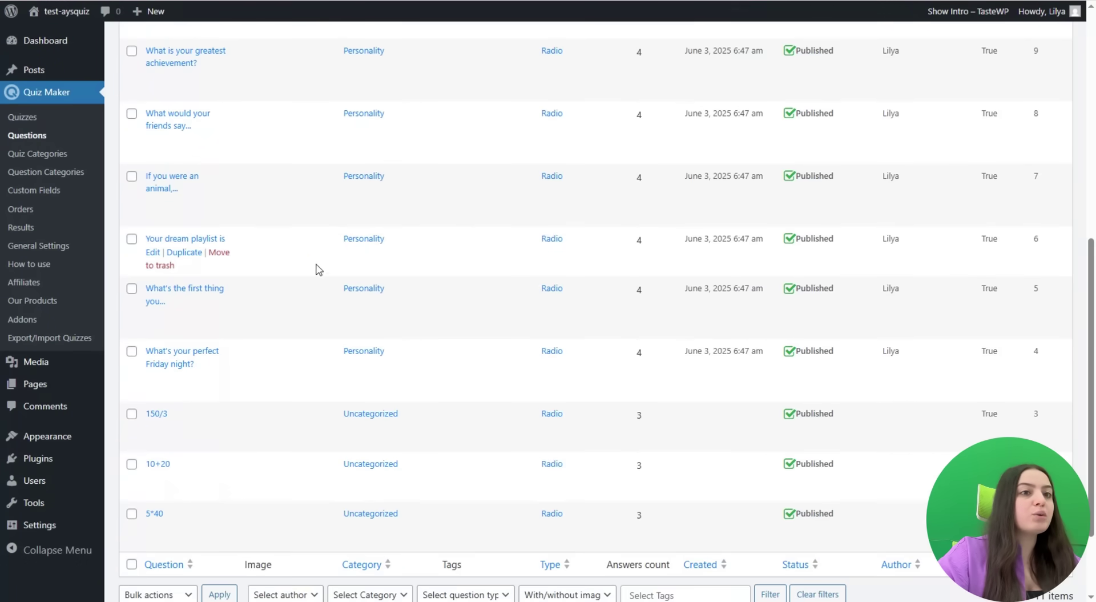
scroll(322, 274, "up", 2)
scroll(334, 274, "up", 5)
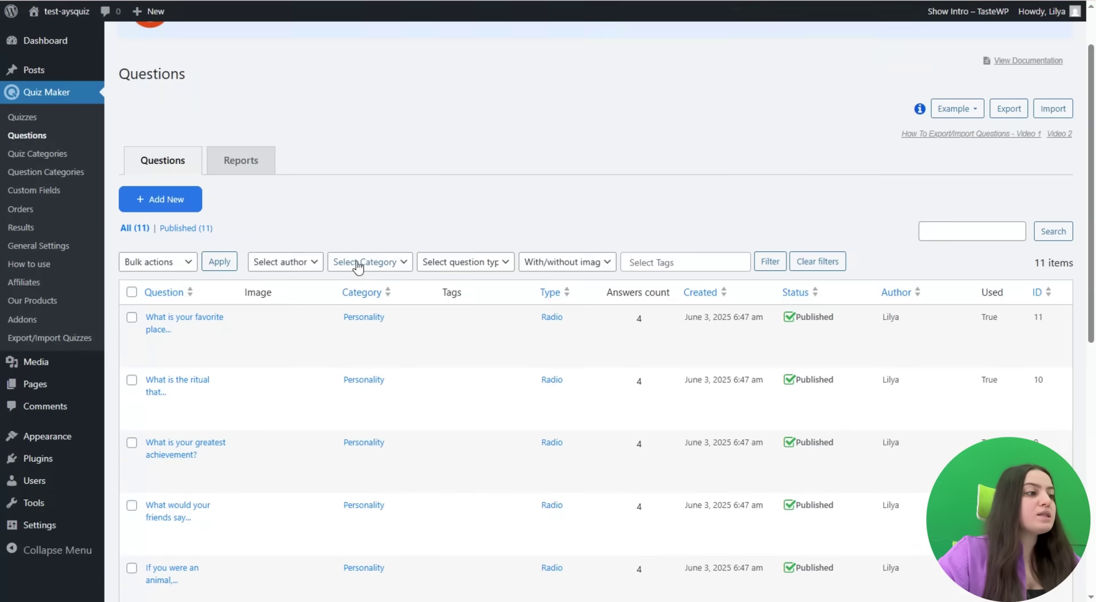
scroll(354, 264, "down", 6)
scroll(354, 264, "down", 3)
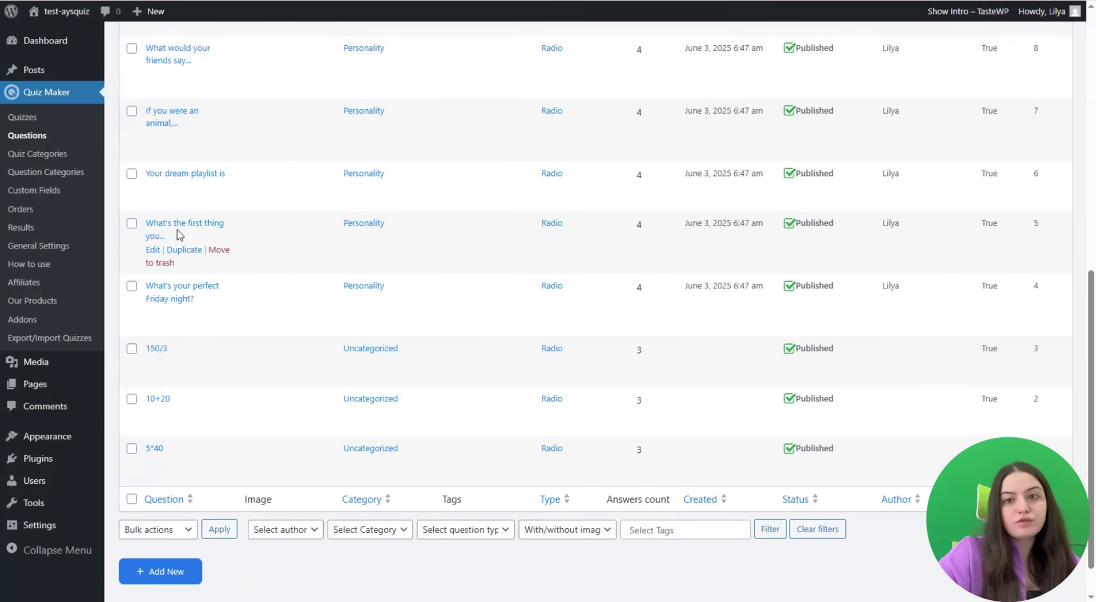
Open 'What's your perfect Friday night?' and review its four picture answers keyed A–D.
left_click(151, 294)
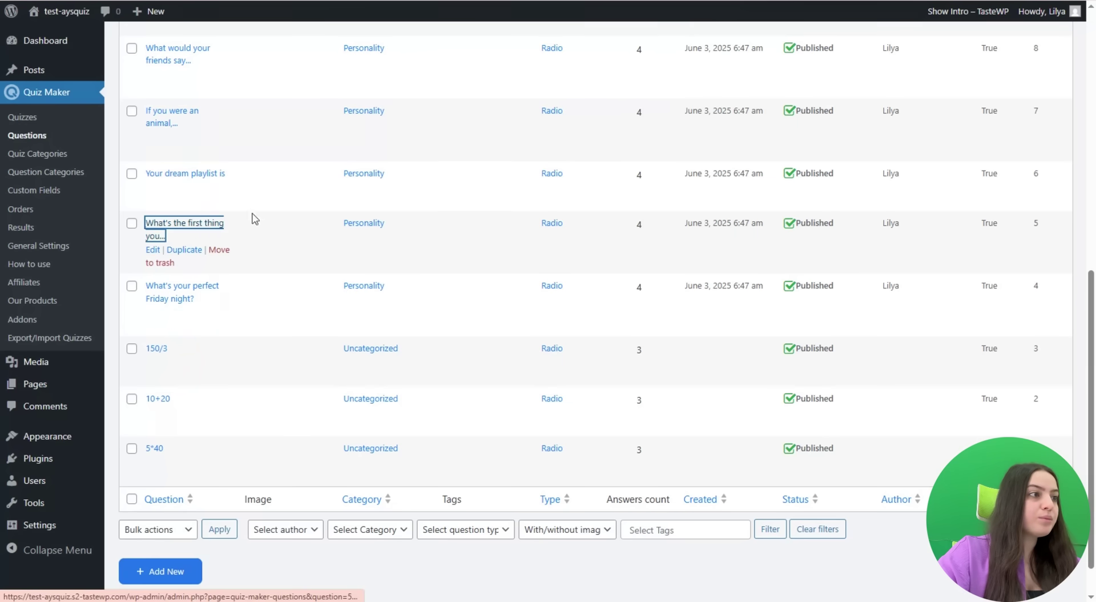
scroll(476, 223, "down", 3)
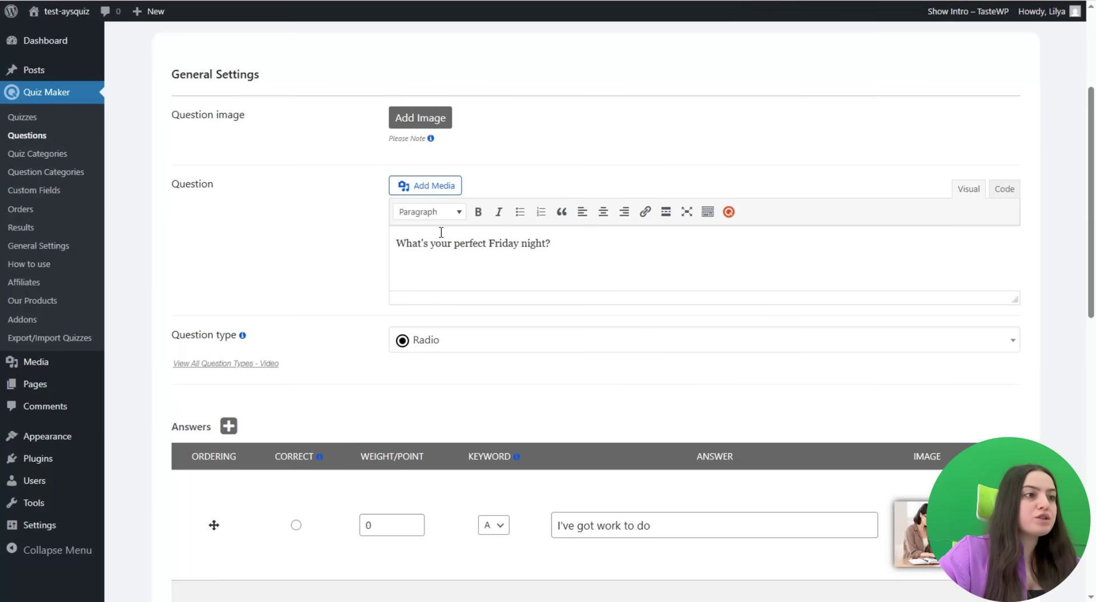
scroll(513, 262, "down", 2)
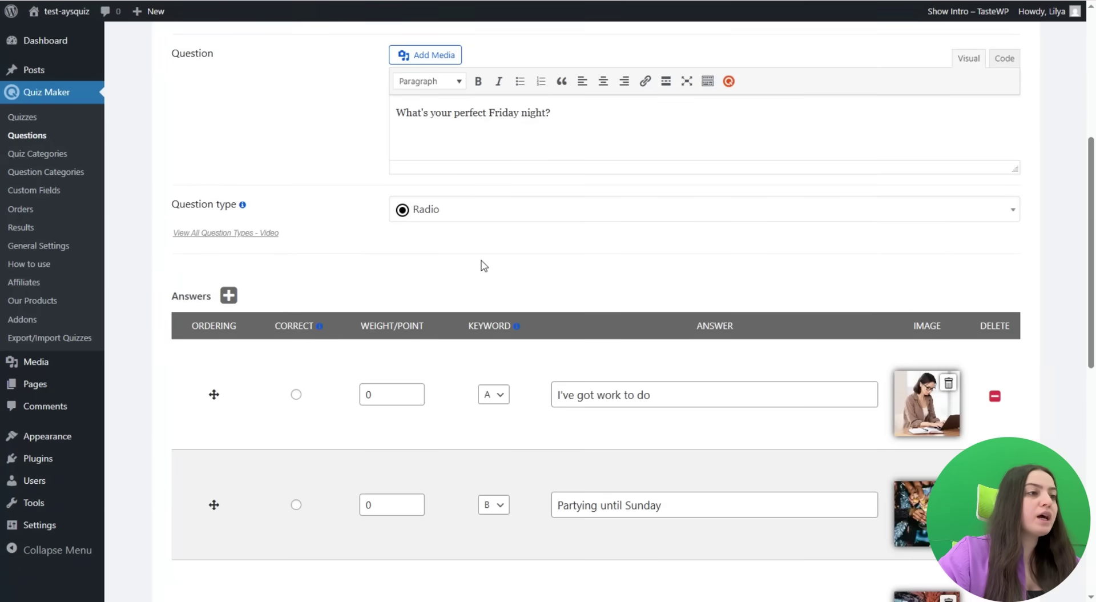
scroll(422, 222, "down", 2)
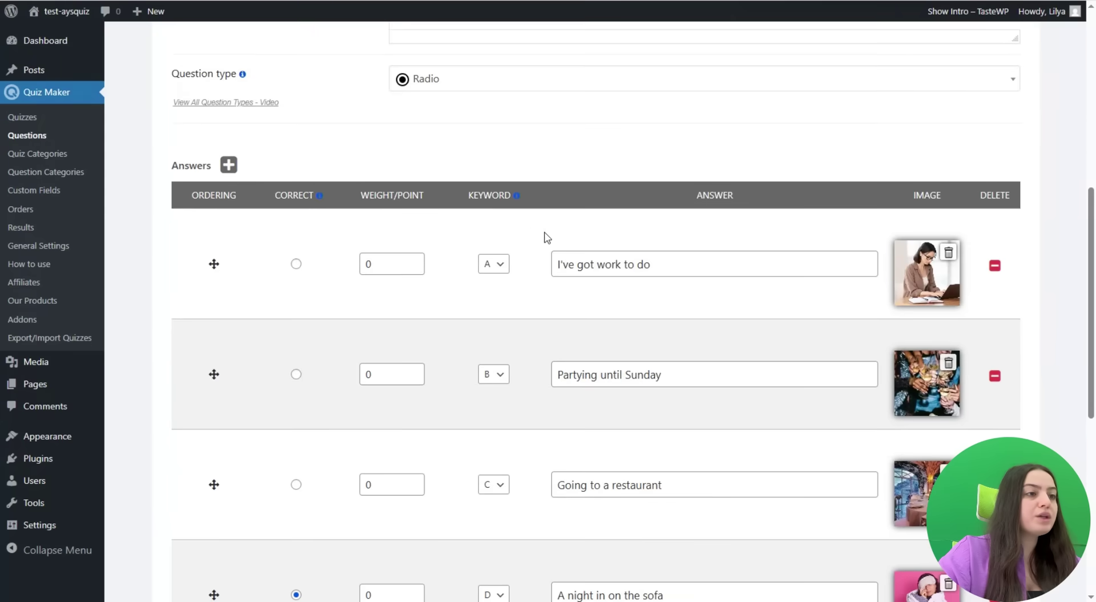
scroll(543, 237, "down", 2)
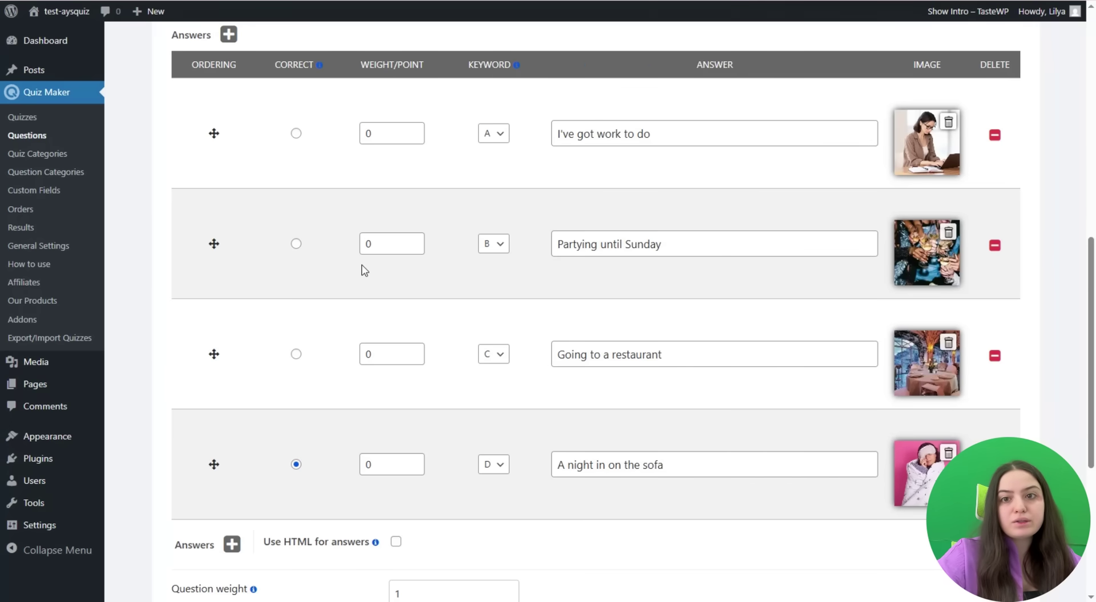
scroll(364, 271, "down", 2)
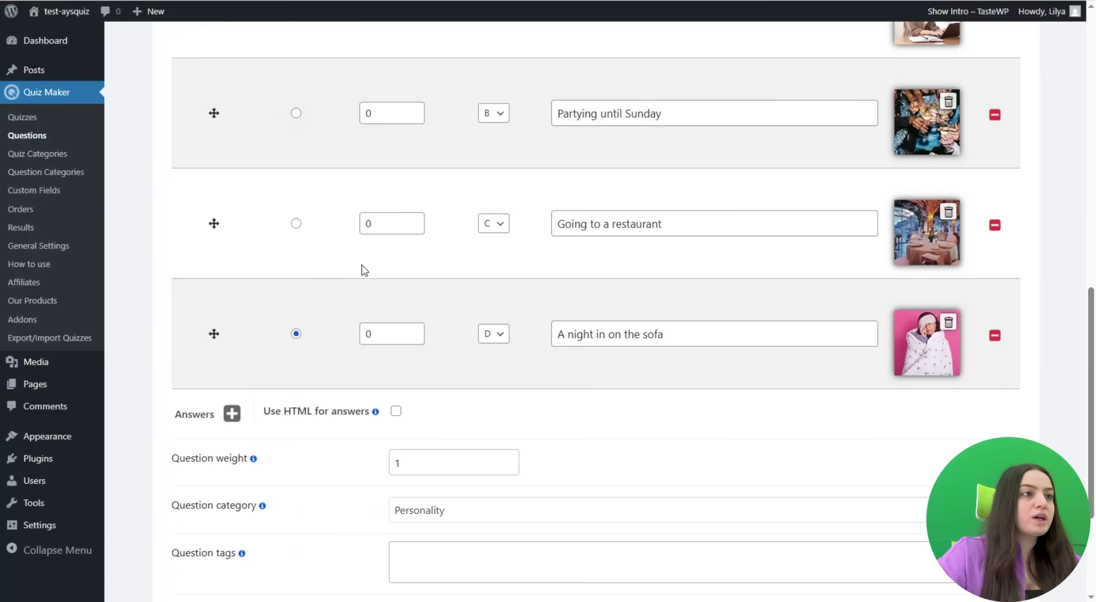
scroll(364, 270, "up", 3)
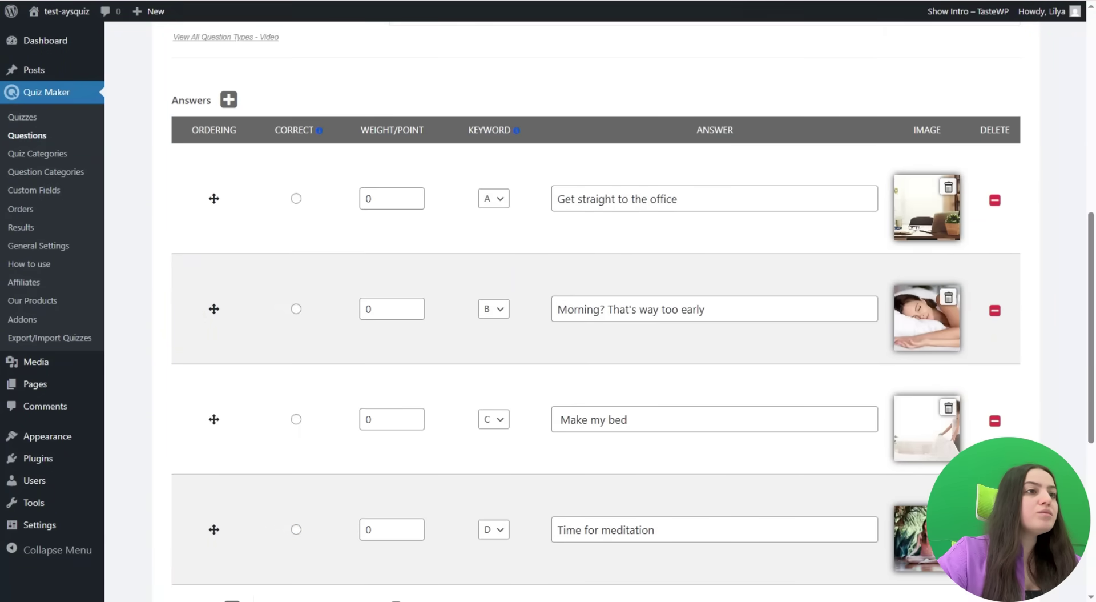
Mark row C 'Make my bed' as the morning question's correct answer.
scroll(509, 367, "up", 8)
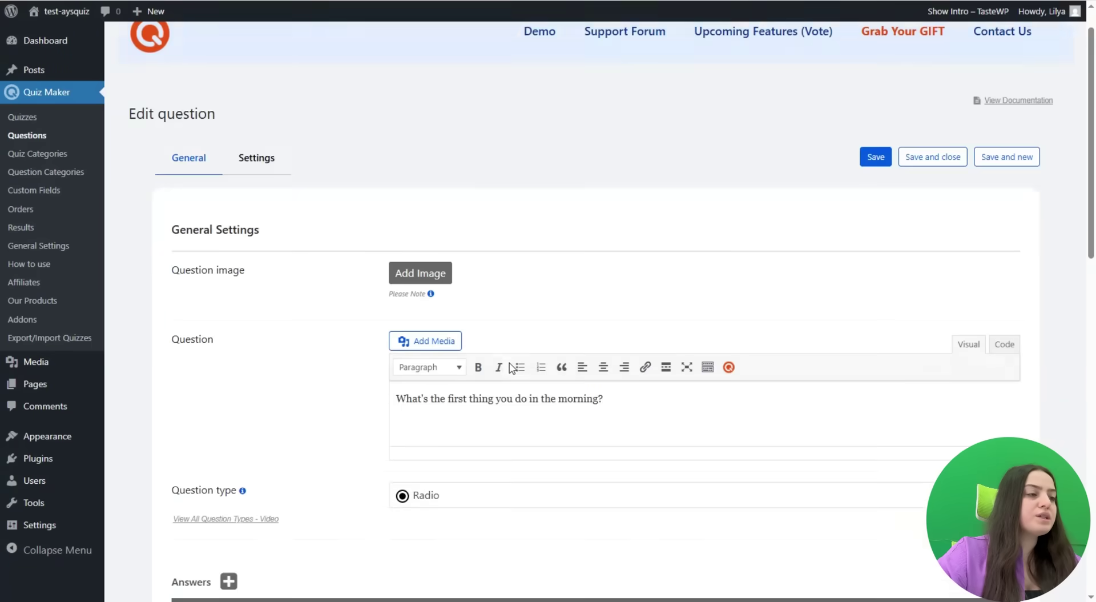
scroll(389, 215, "down", 3)
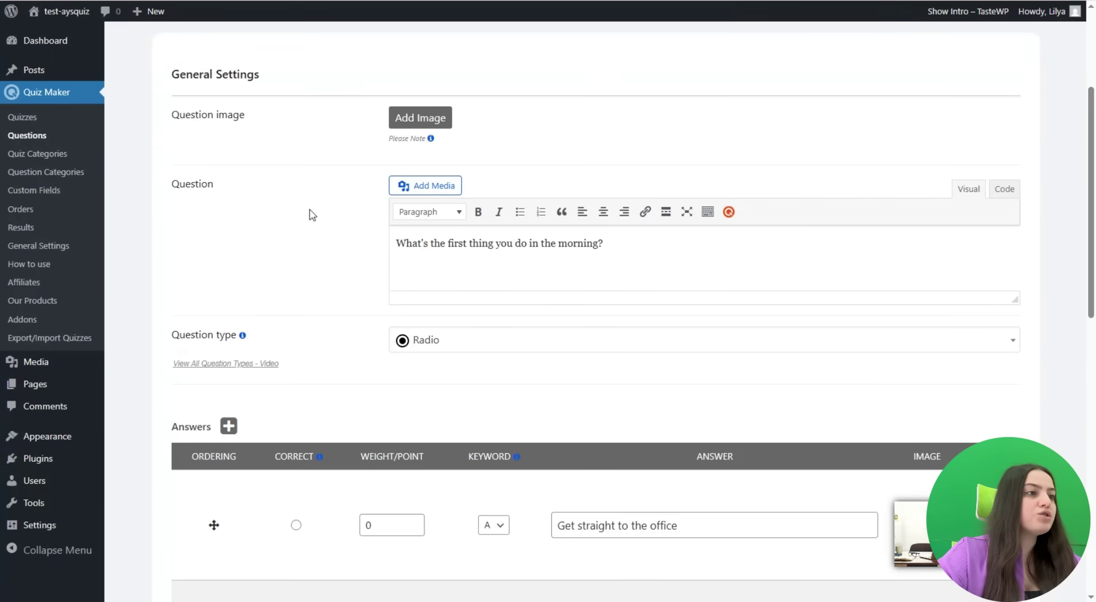
scroll(308, 210, "down", 3)
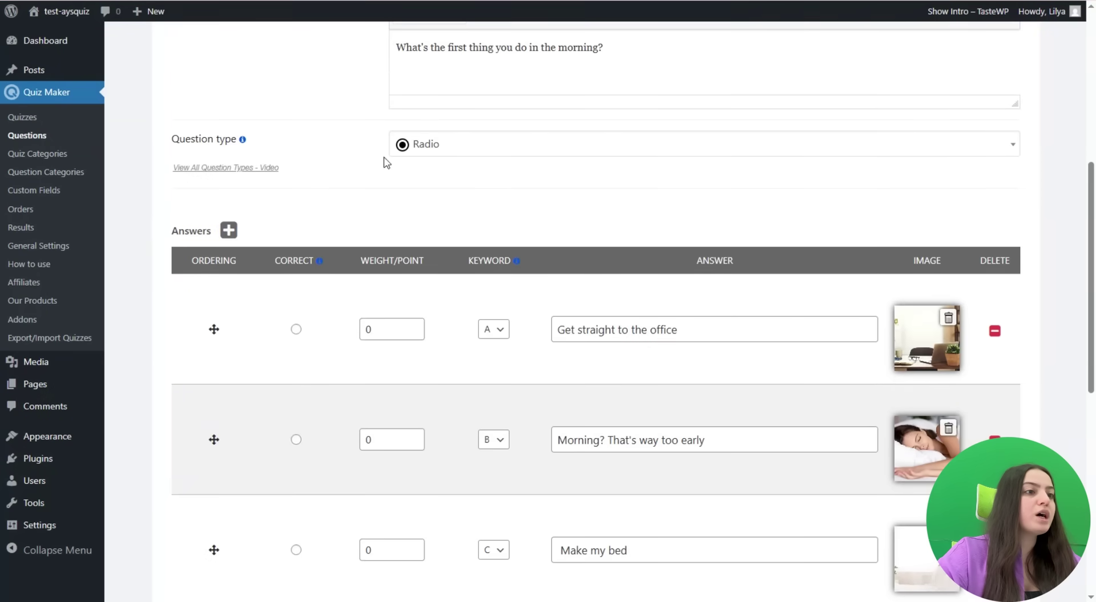
scroll(434, 171, "down", 2)
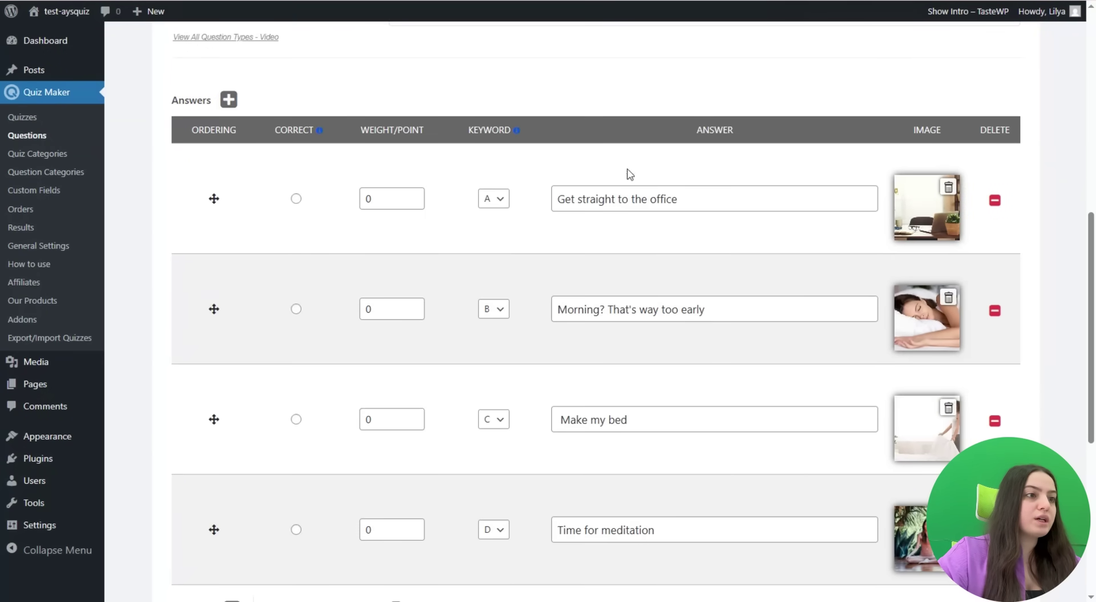
scroll(710, 262, "down", 1)
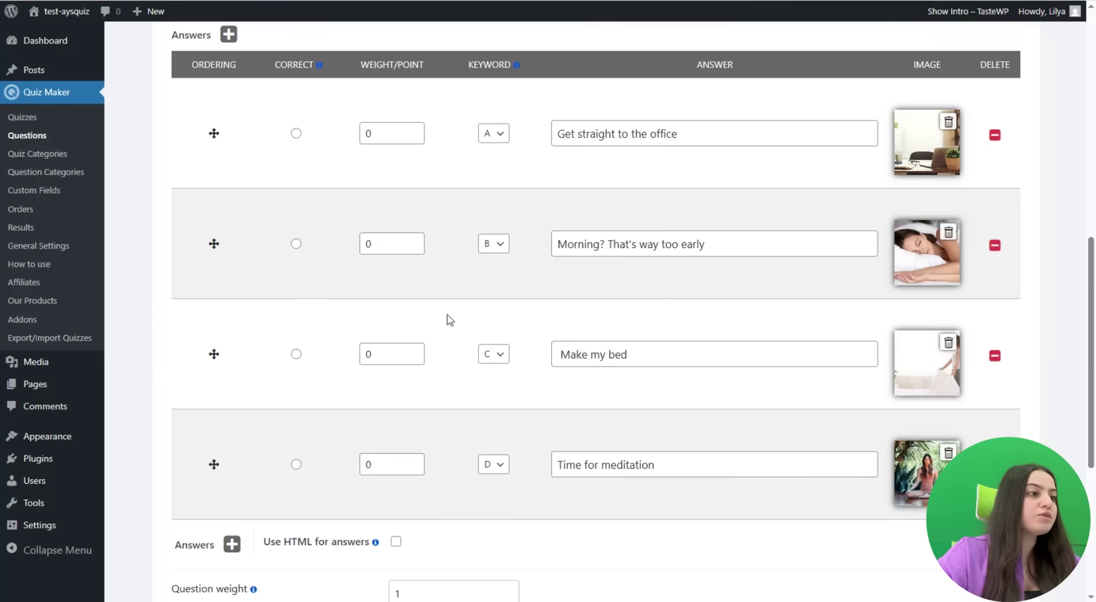
left_click(296, 354)
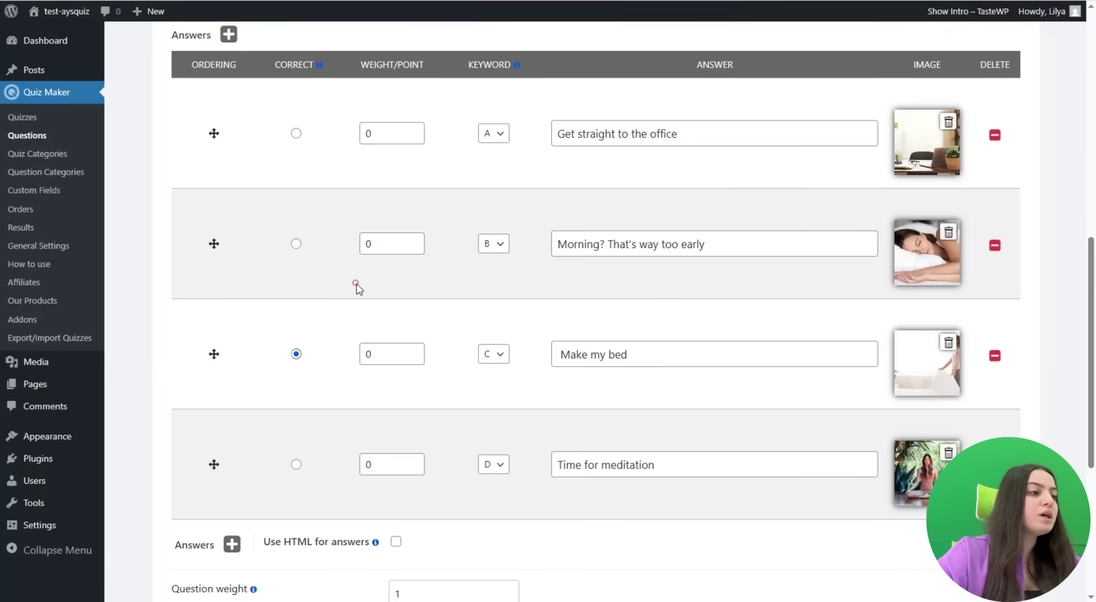
scroll(371, 288, "down", 1)
scroll(376, 241, "down", 1)
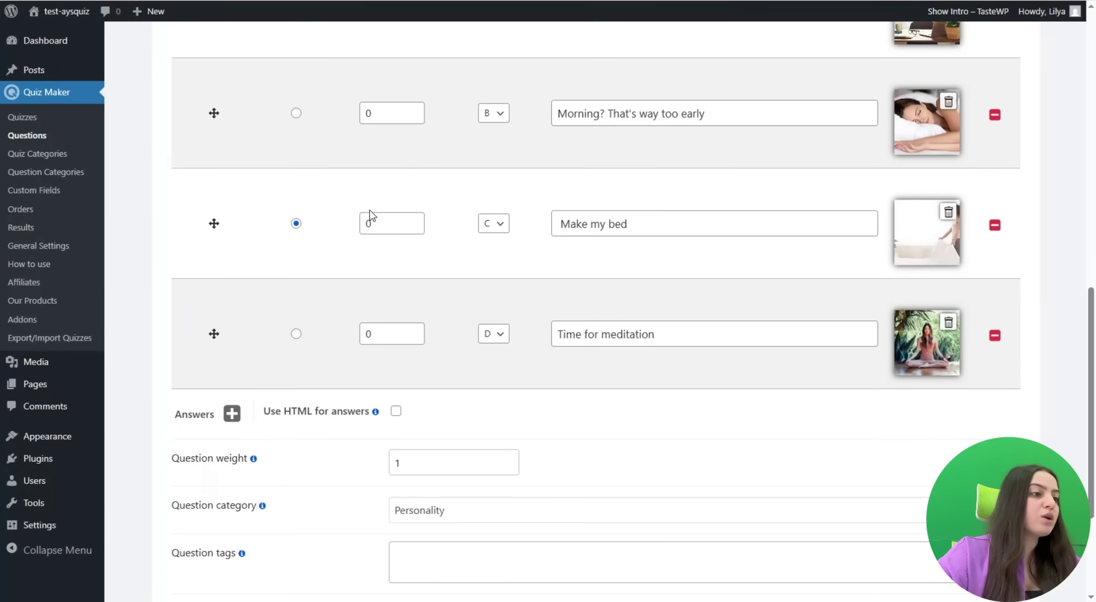
scroll(330, 192, "down", 2)
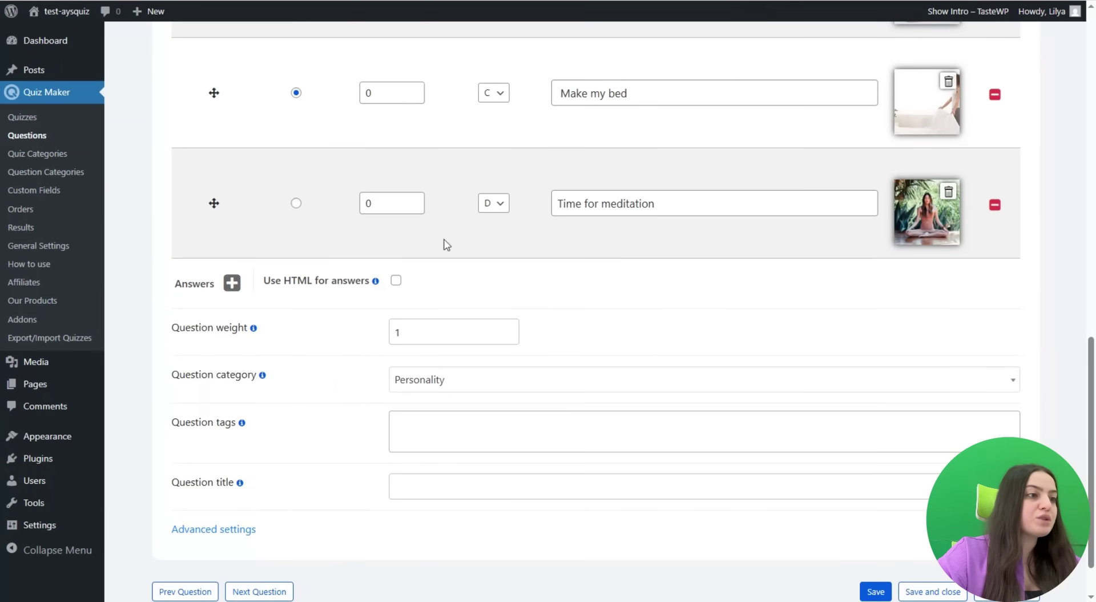
scroll(518, 371, "up", 5)
scroll(516, 370, "down", 2)
scroll(505, 369, "up", 3)
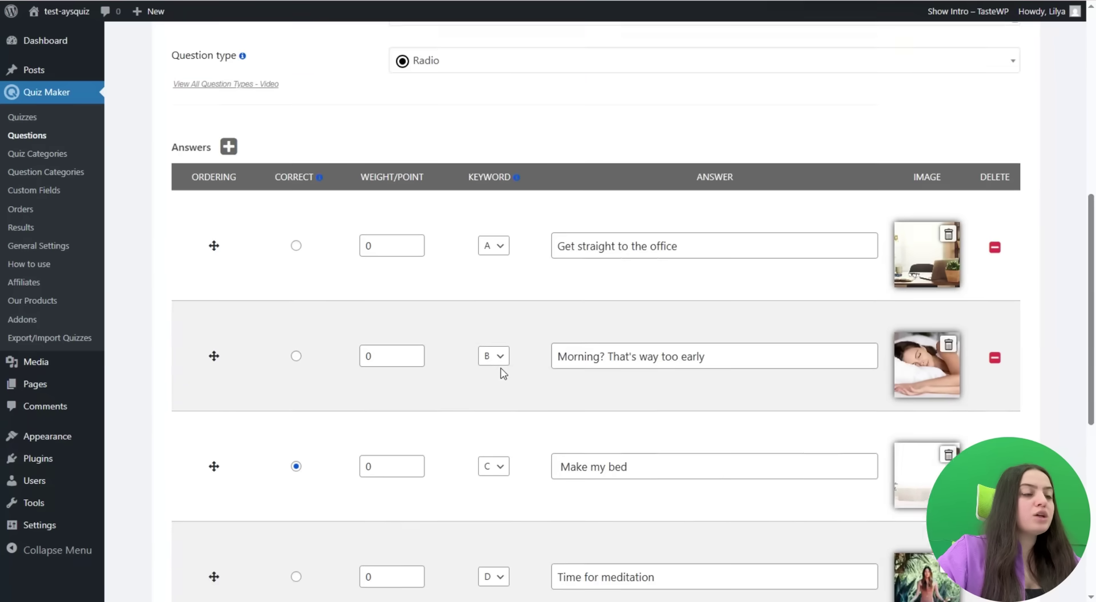
scroll(511, 269, "down", 6)
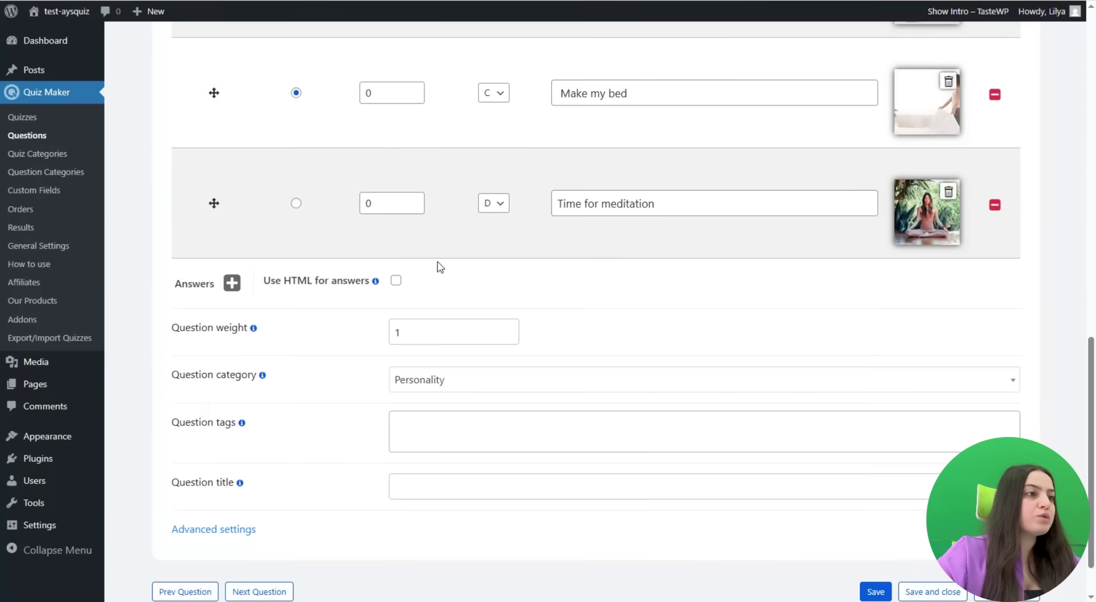
scroll(441, 265, "up", 6)
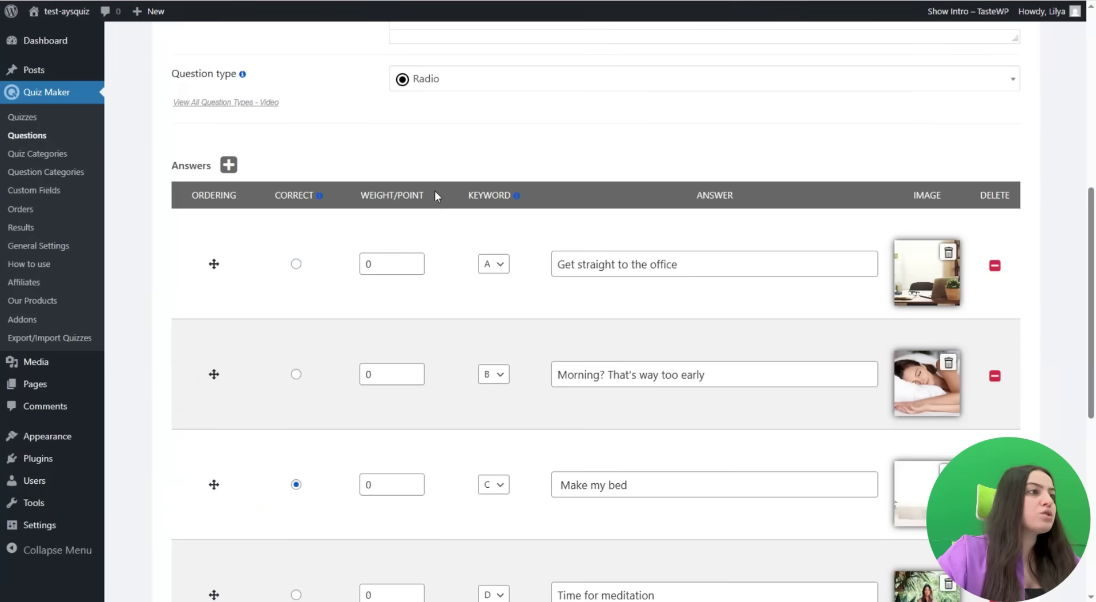
scroll(434, 190, "up", 5)
Review the question's Settings tab, then go back to the Quizzes list.
left_click(261, 70)
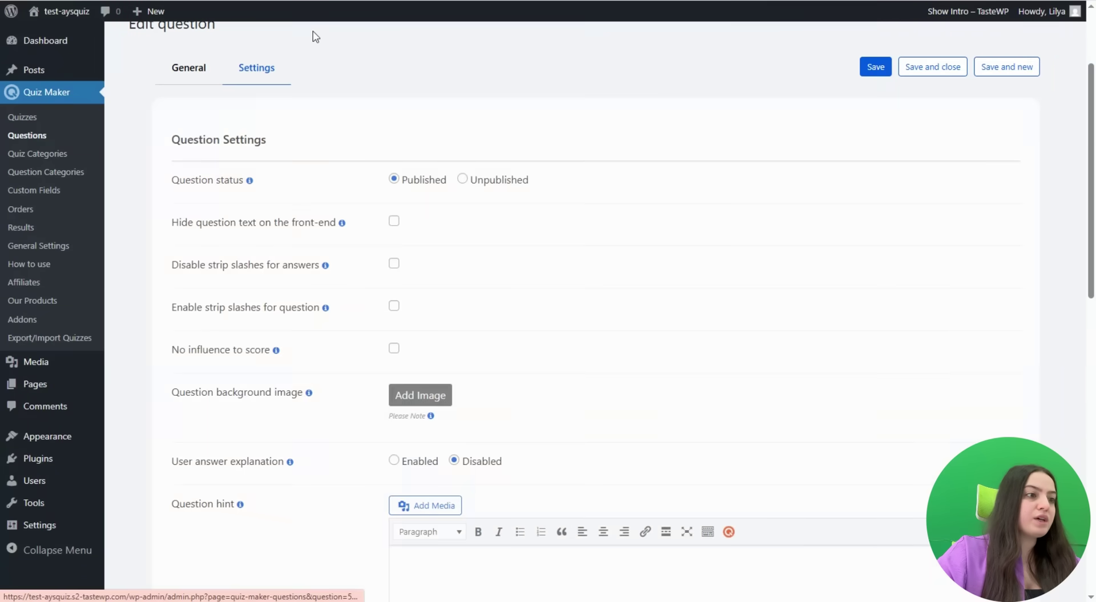
scroll(148, 278, "down", 3)
scroll(289, 233, "down", 3)
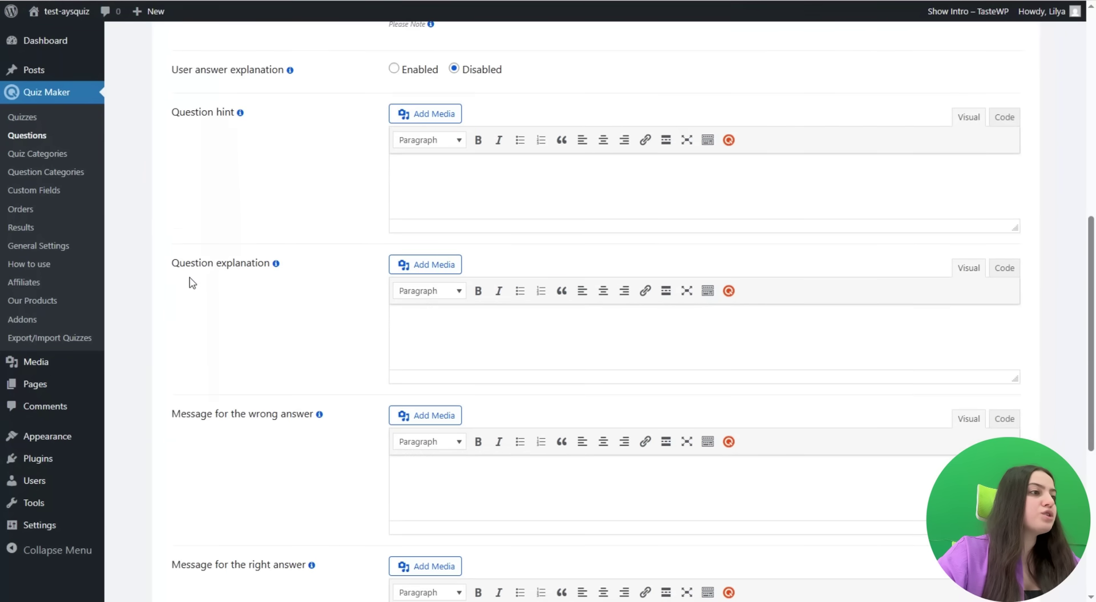
scroll(399, 313, "down", 5)
scroll(400, 342, "up", 10)
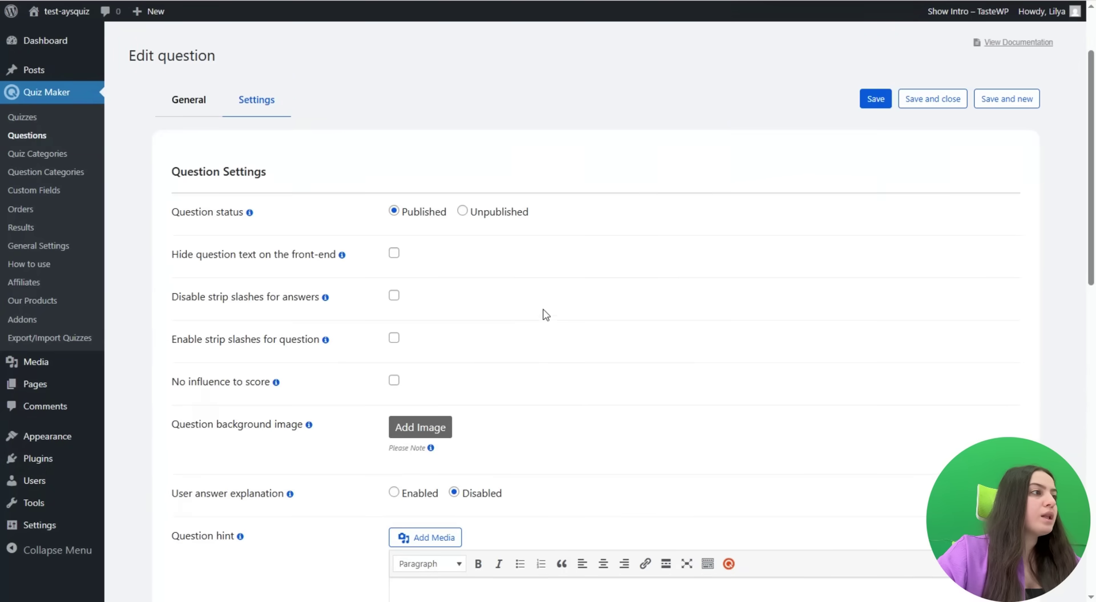
left_click(75, 119)
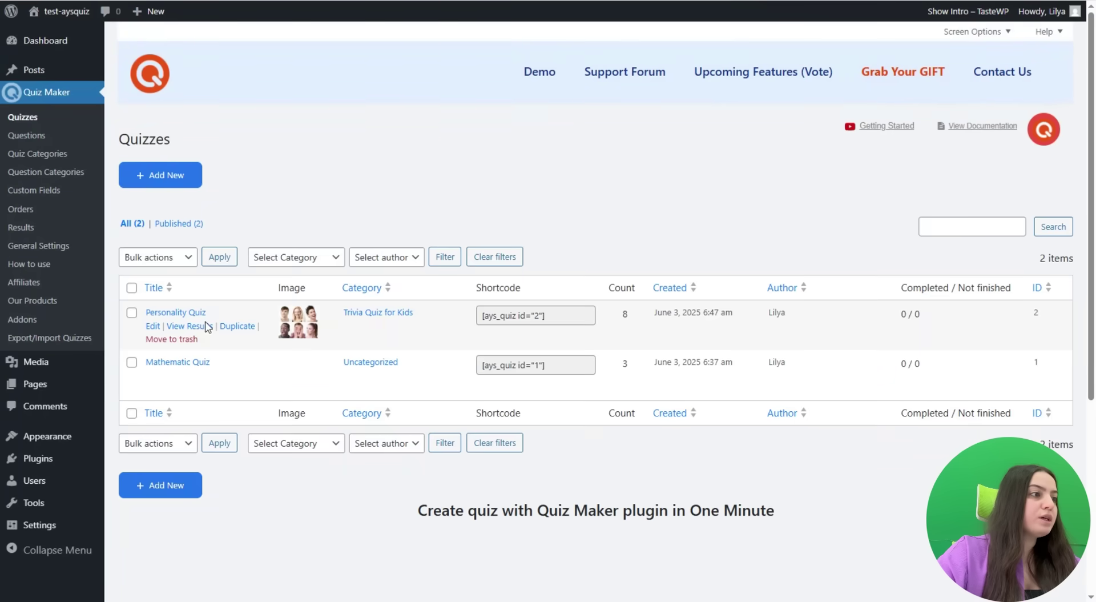
Open Personality Quiz (shortcode [ays_quiz id='2']) and check its 8 attached questions.
left_click(175, 312)
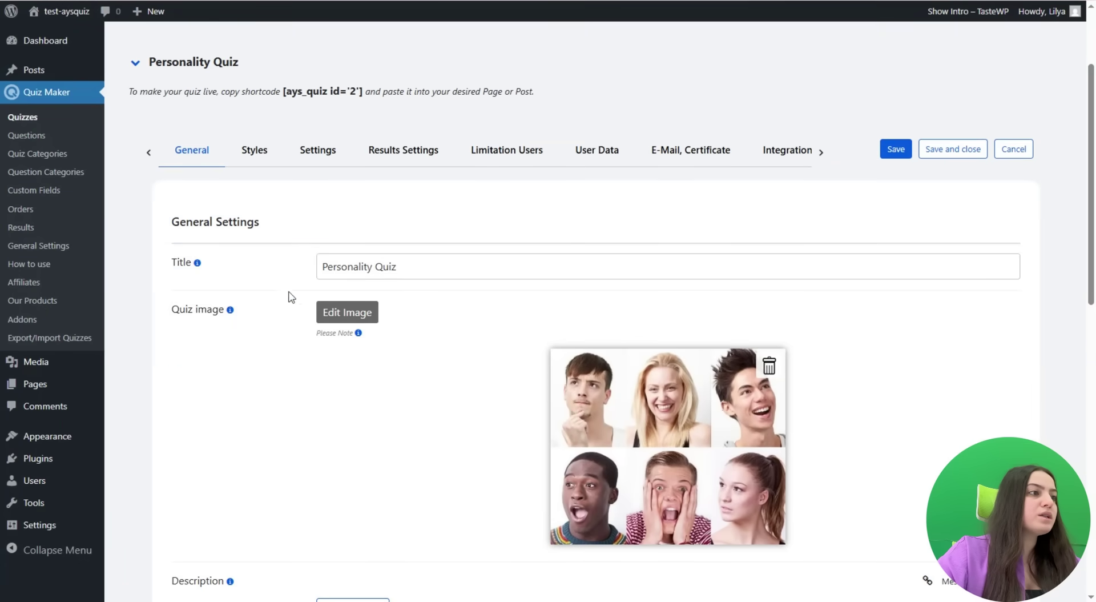
scroll(226, 244, "down", 3)
scroll(458, 225, "down", 5)
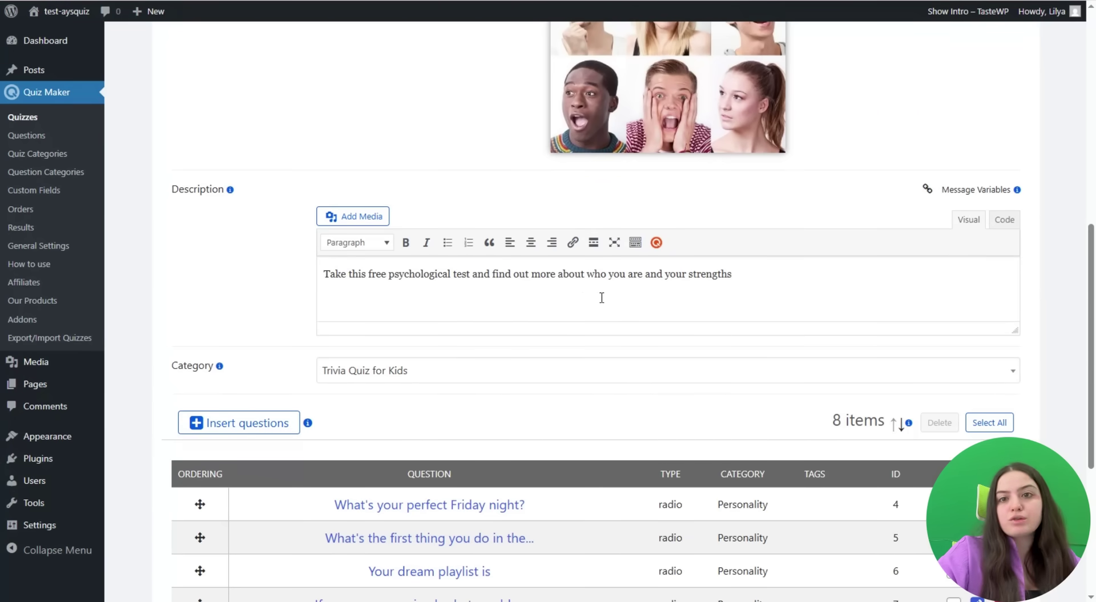
scroll(458, 299, "down", 2)
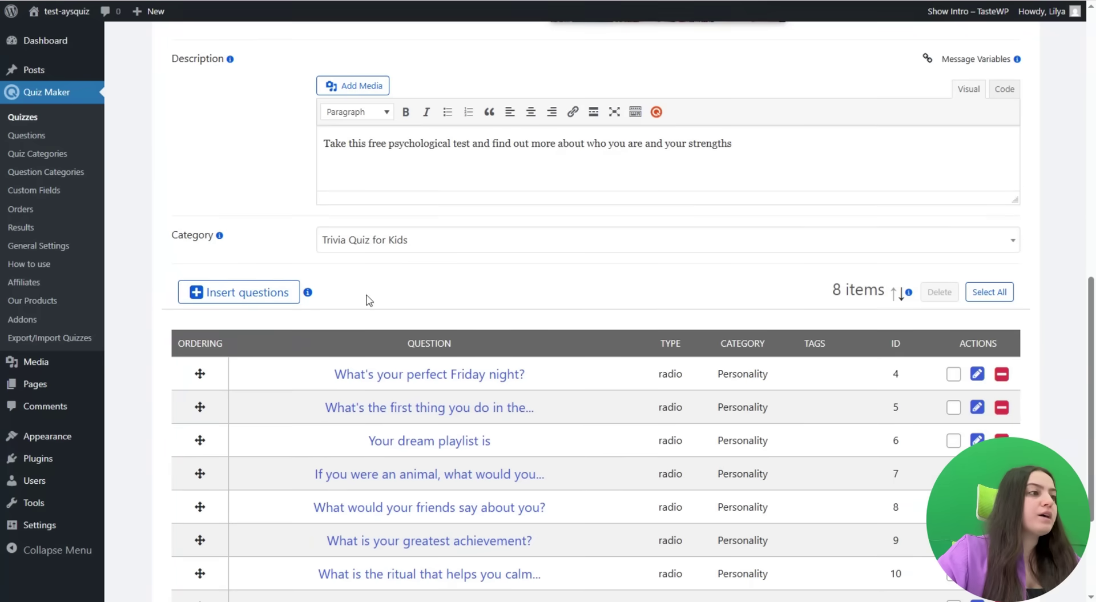
scroll(330, 293, "down", 1)
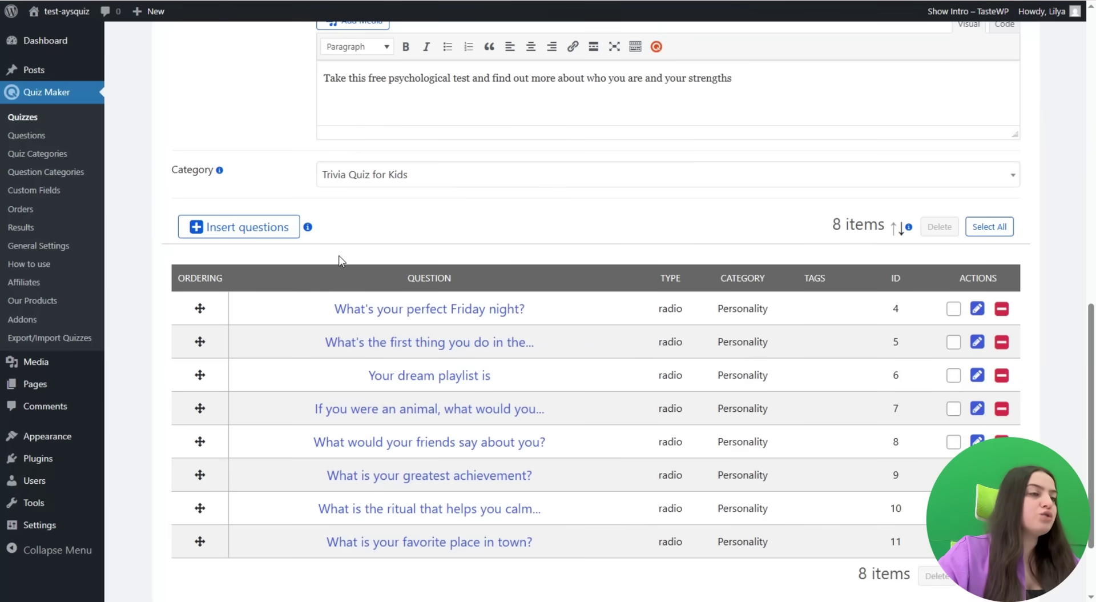
scroll(461, 377, "up", 15)
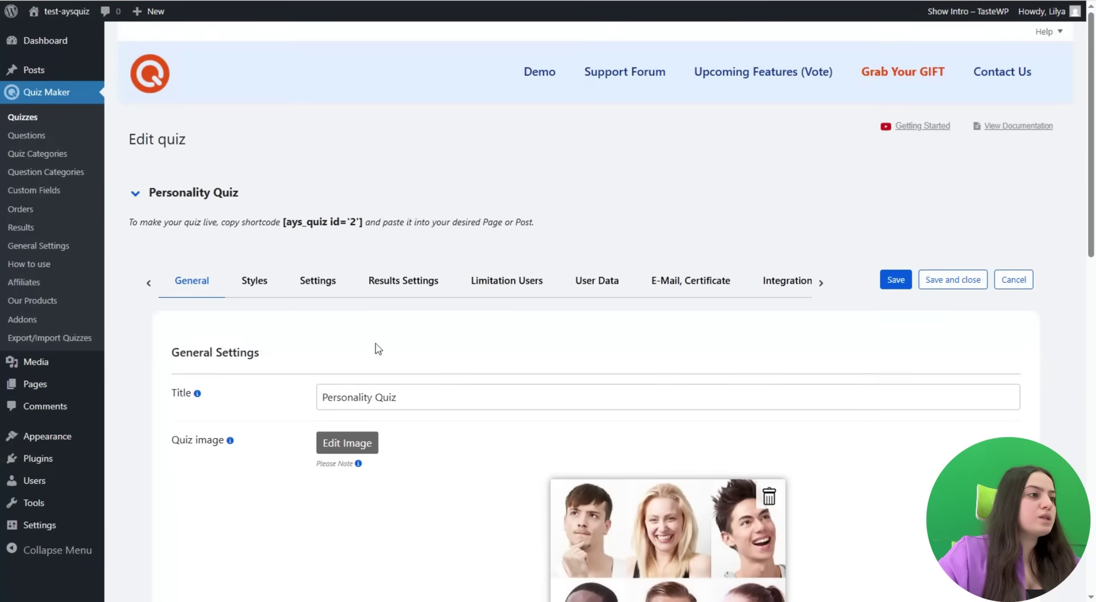
Review the Personality Quiz's Styles tab, from the Classic Light theme down to Custom CSS.
left_click(255, 281)
scroll(615, 321, "down", 5)
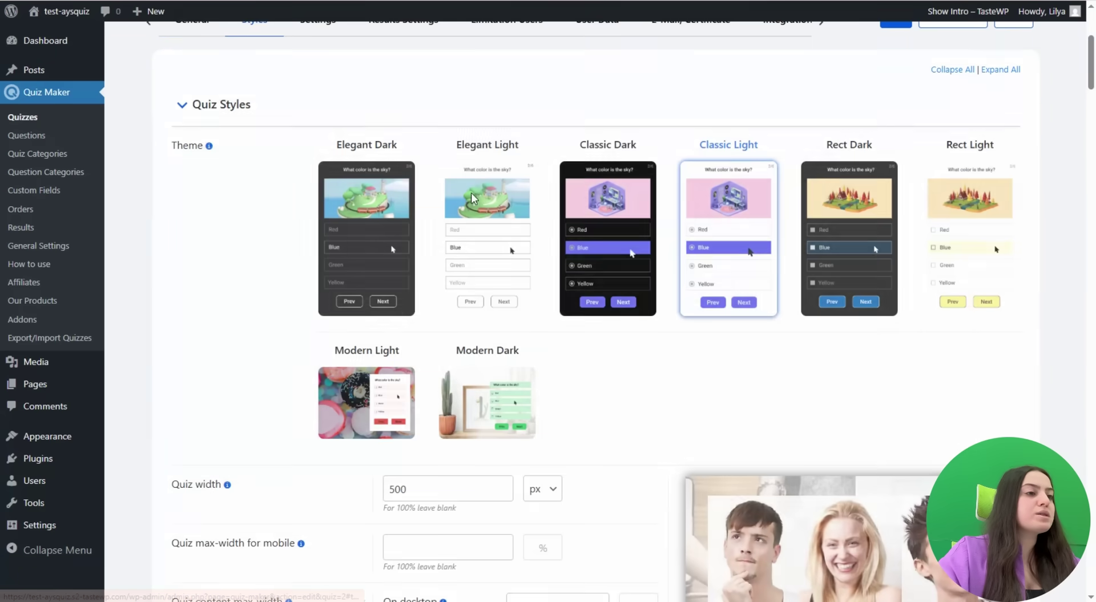
scroll(598, 284, "down", 12)
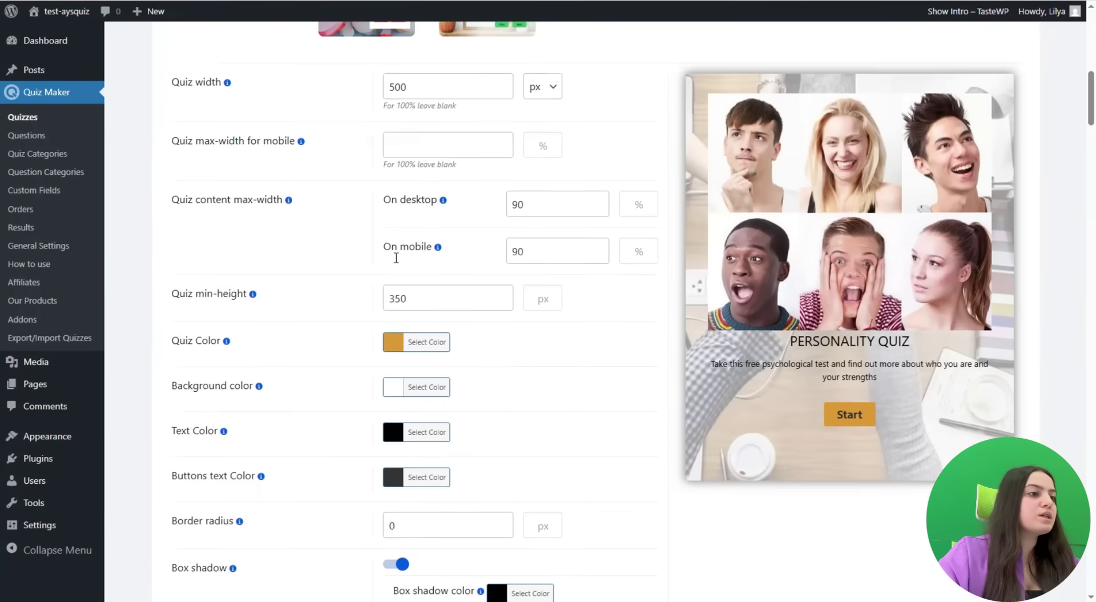
scroll(490, 265, "down", 15)
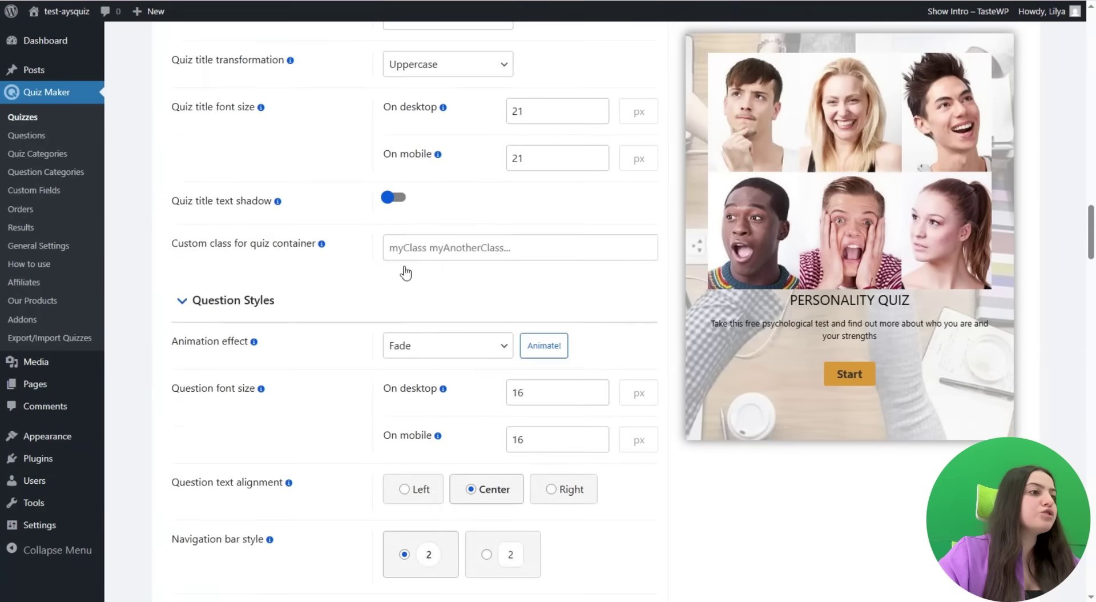
scroll(390, 265, "down", 20)
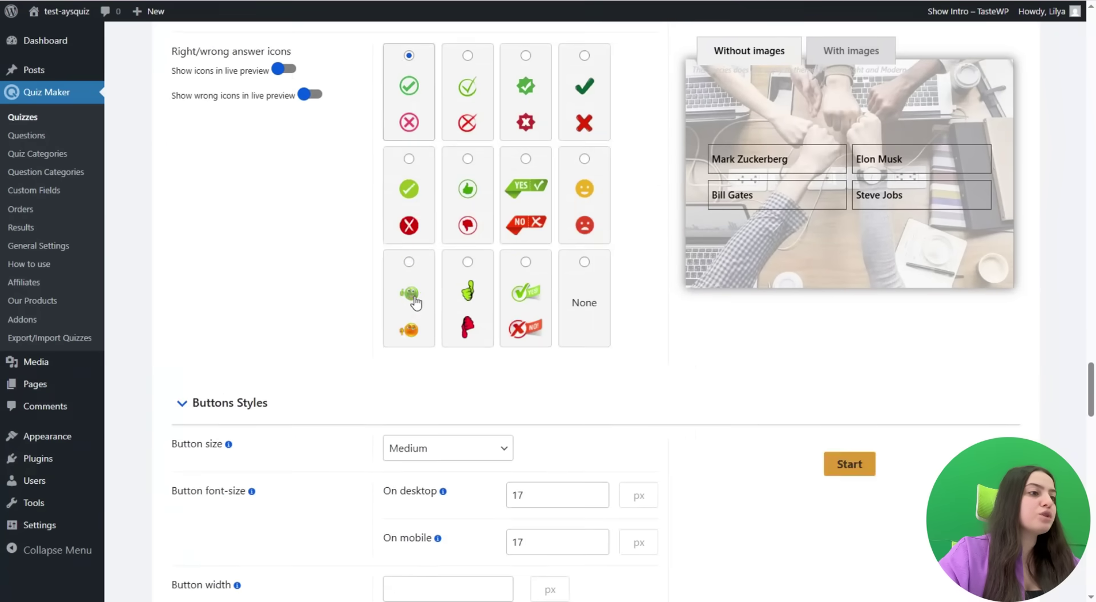
scroll(414, 303, "down", 20)
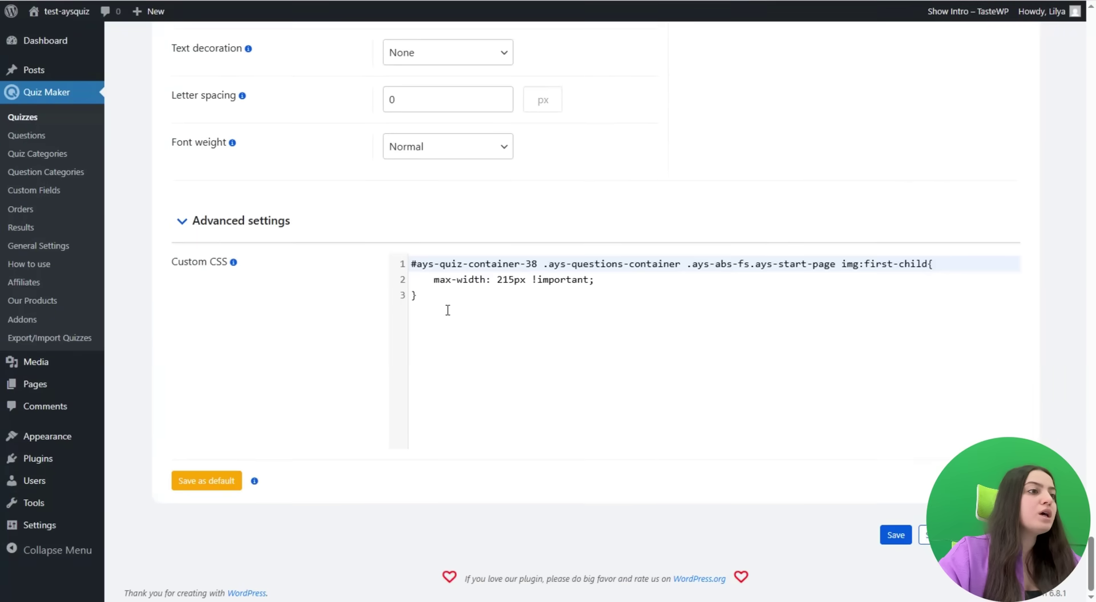
scroll(510, 185, "up", 10)
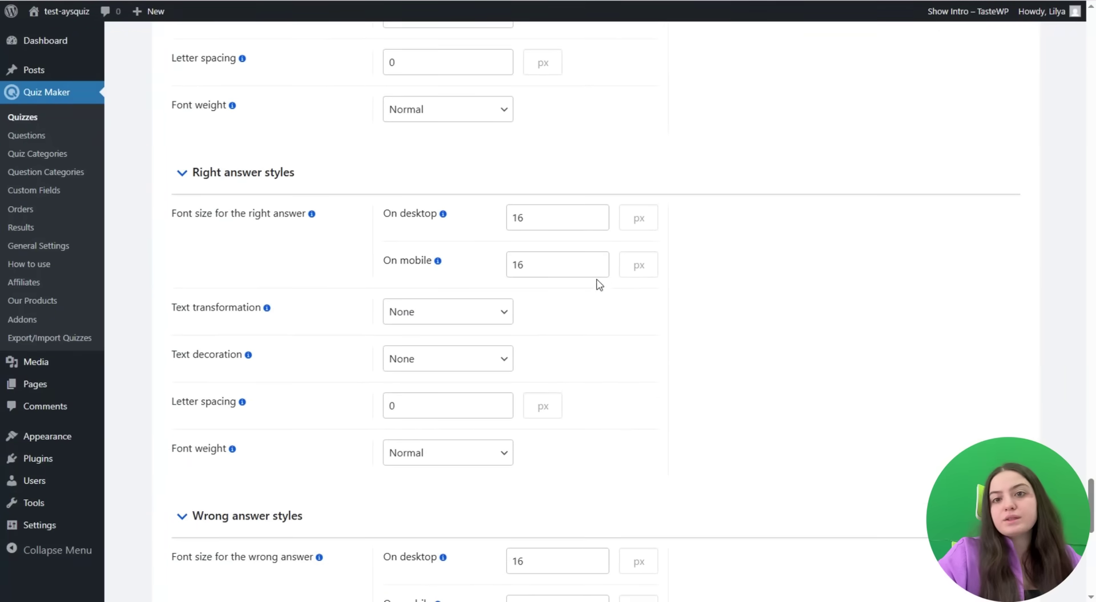
scroll(578, 224, "up", 15)
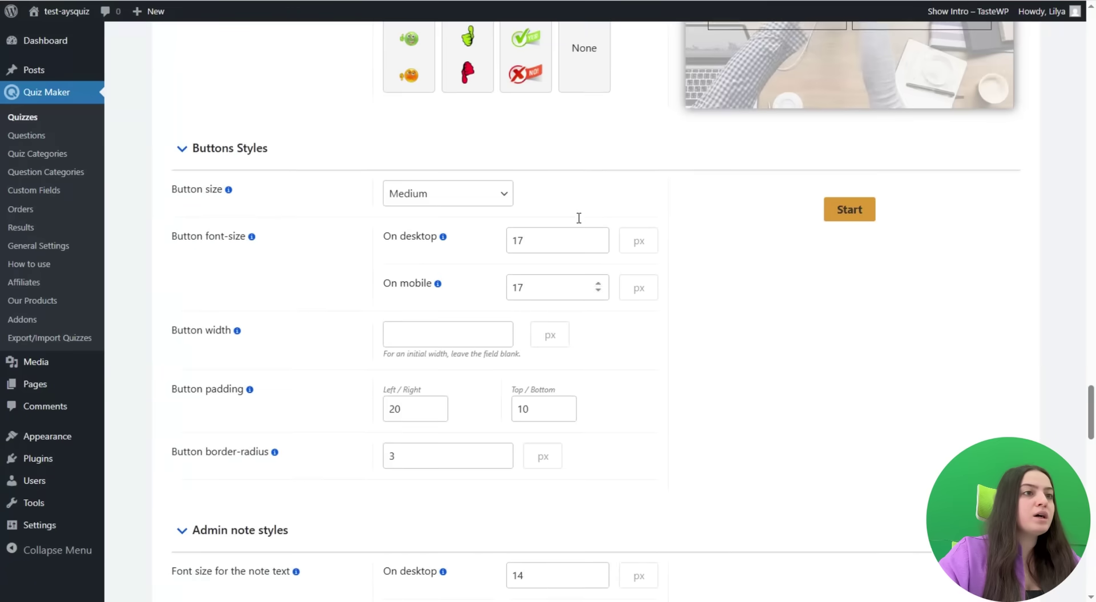
scroll(582, 221, "up", 10)
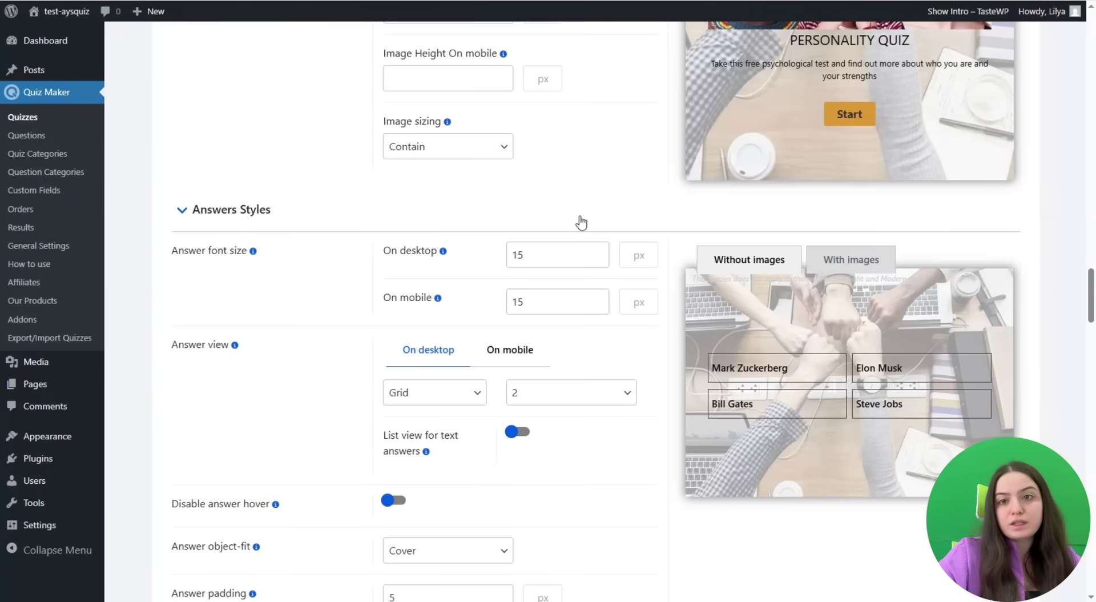
scroll(581, 222, "up", 20)
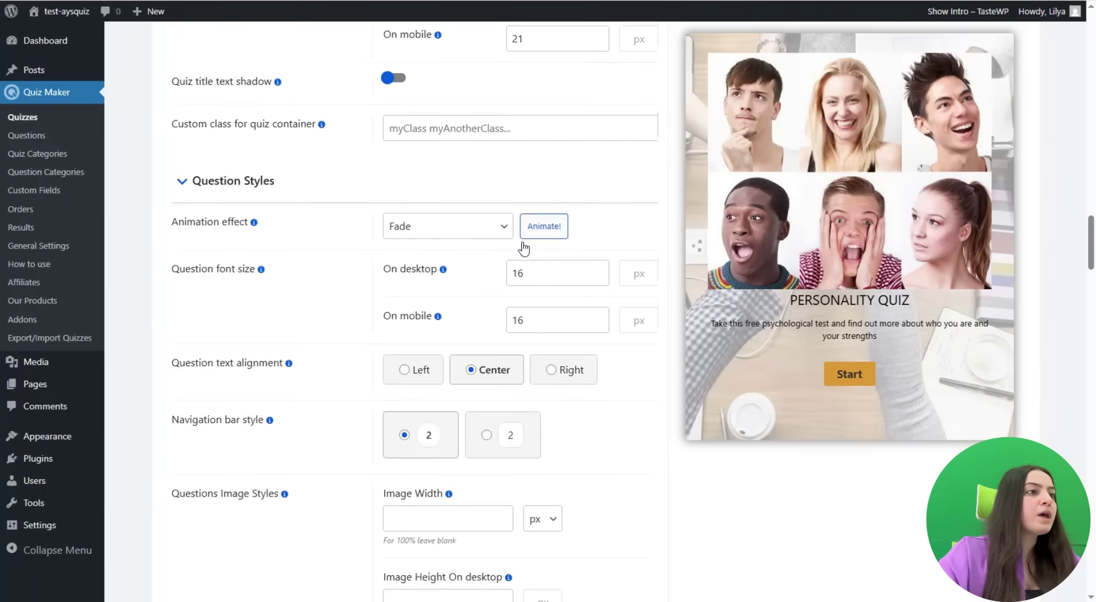
scroll(359, 223, "up", 20)
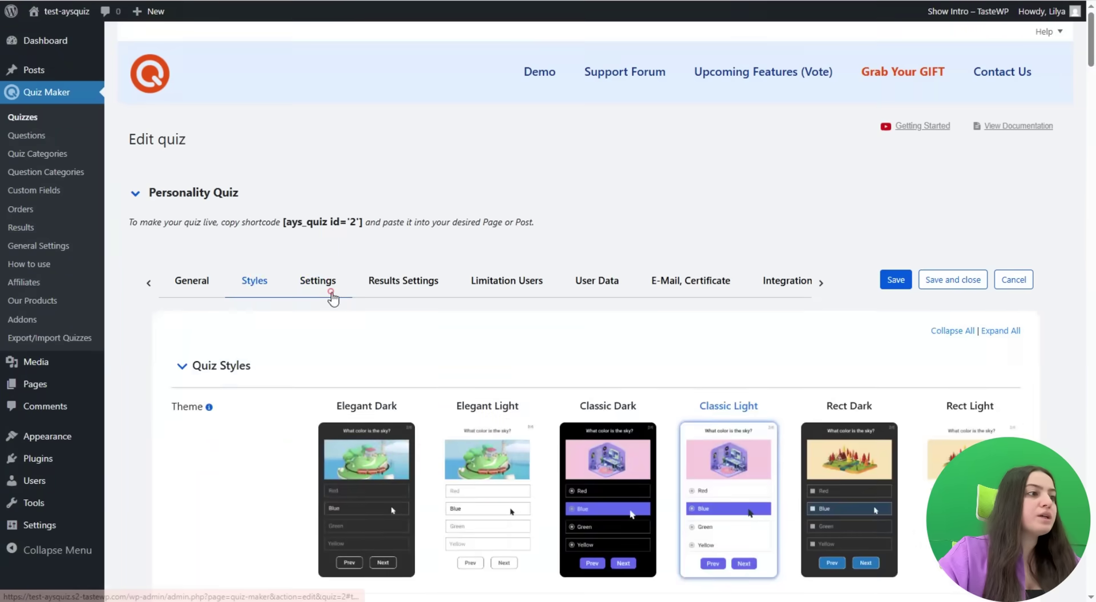
Review the Personality Quiz's Settings tab: Published status, timer and answer options.
left_click(319, 282)
scroll(481, 192, "down", 3)
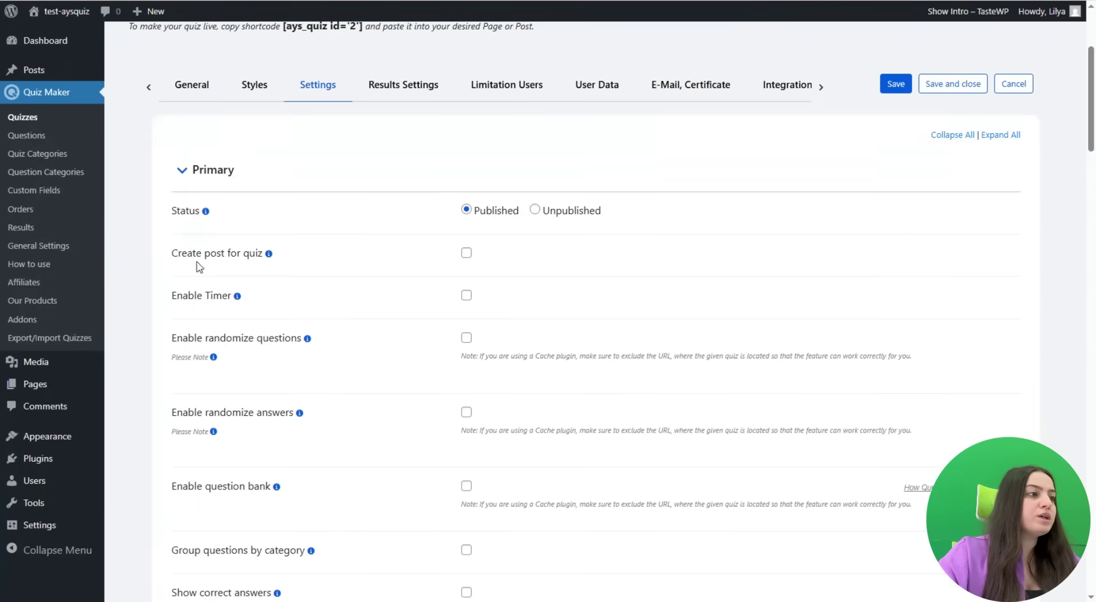
scroll(387, 229, "down", 3)
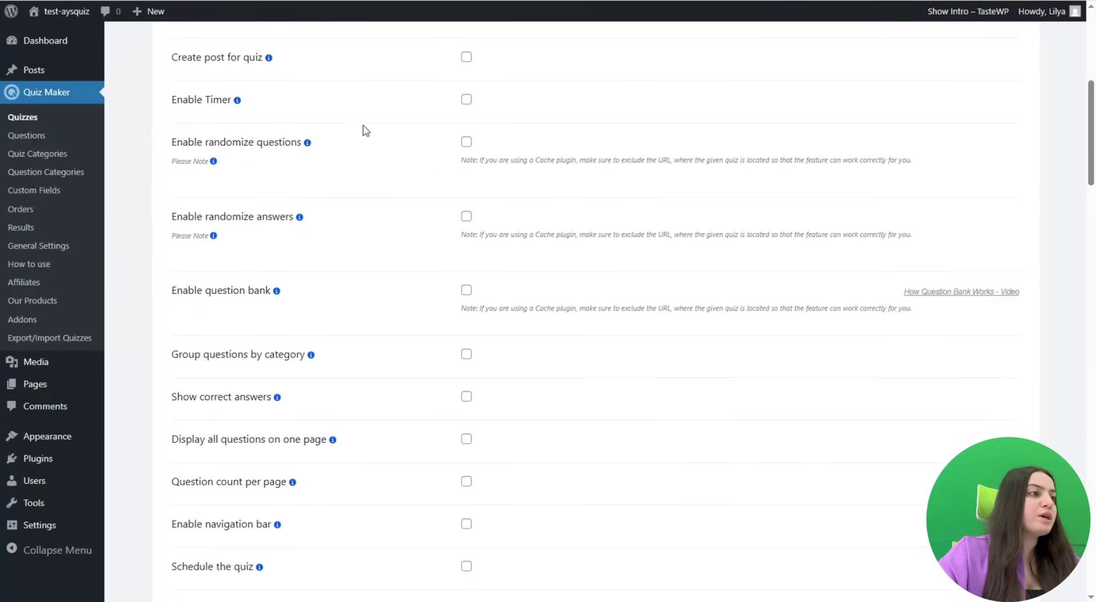
scroll(391, 247, "down", 6)
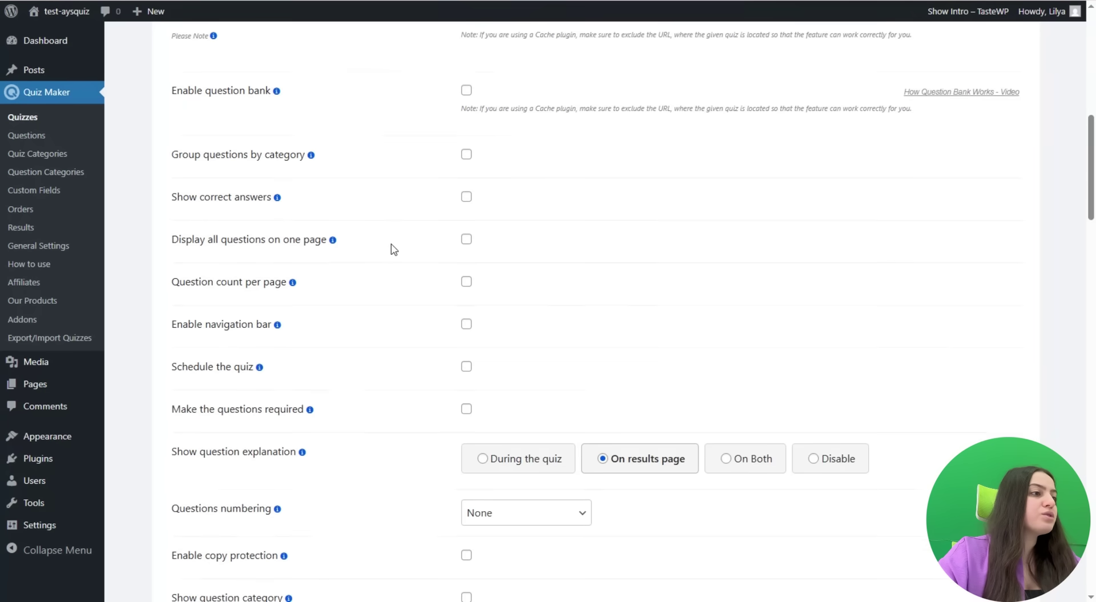
scroll(382, 237, "down", 7)
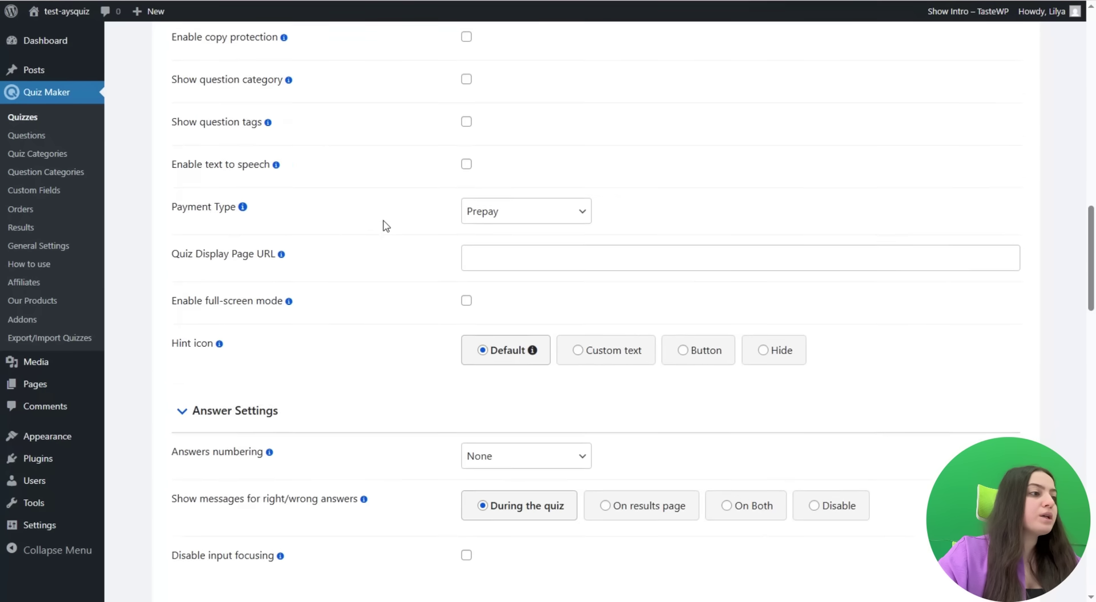
scroll(483, 286, "up", 6)
scroll(483, 287, "up", 3)
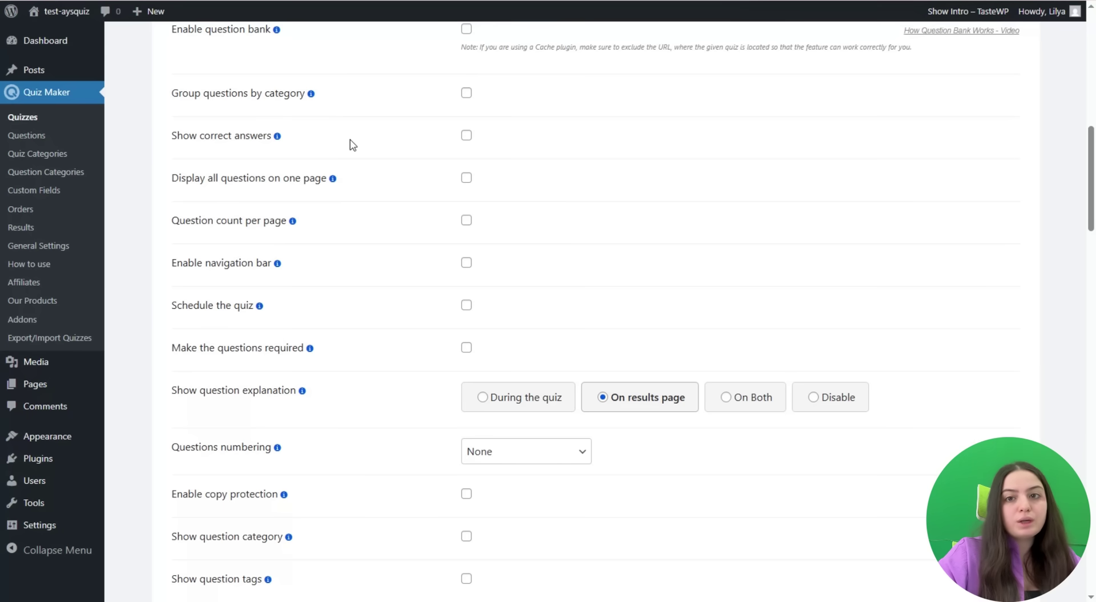
scroll(350, 146, "up", 10)
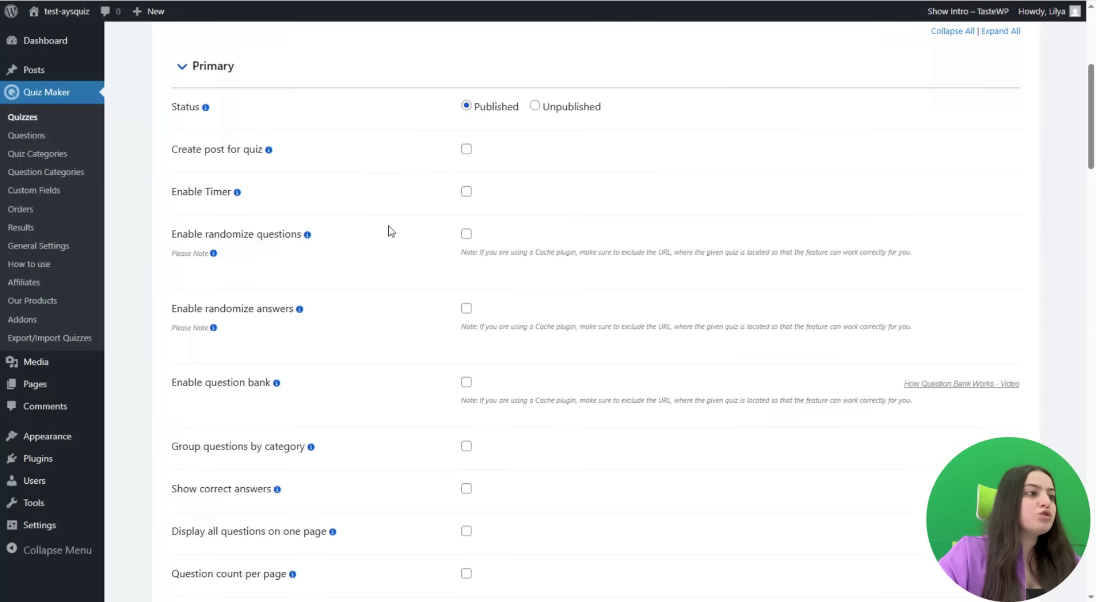
left_click(394, 225)
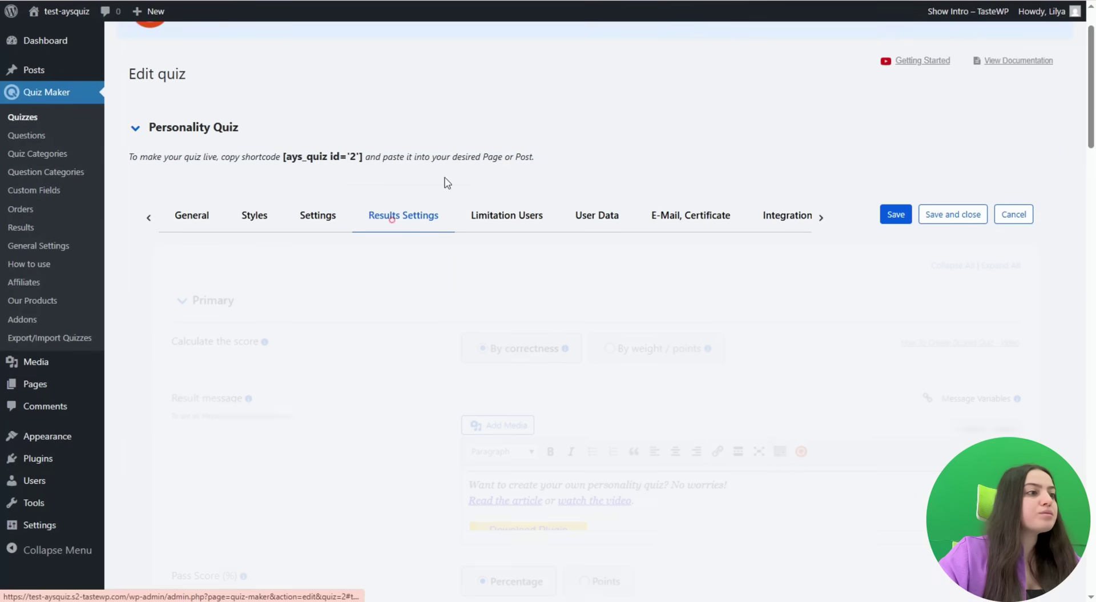
scroll(488, 142, "down", 2)
scroll(468, 177, "down", 3)
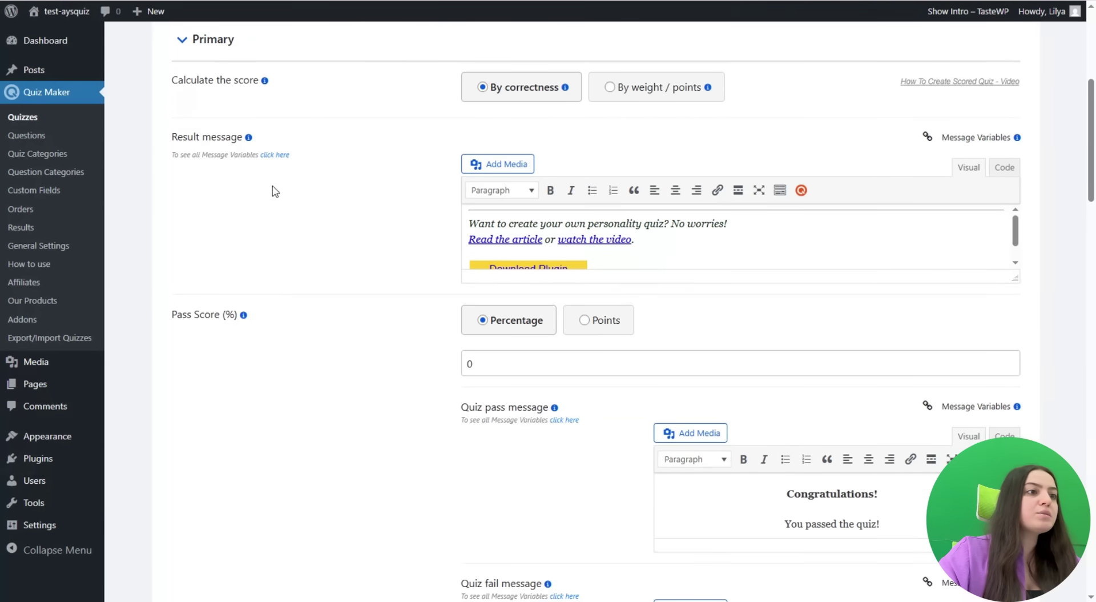
scroll(471, 227, "up", 1)
scroll(636, 286, "down", 1)
scroll(637, 287, "up", 1)
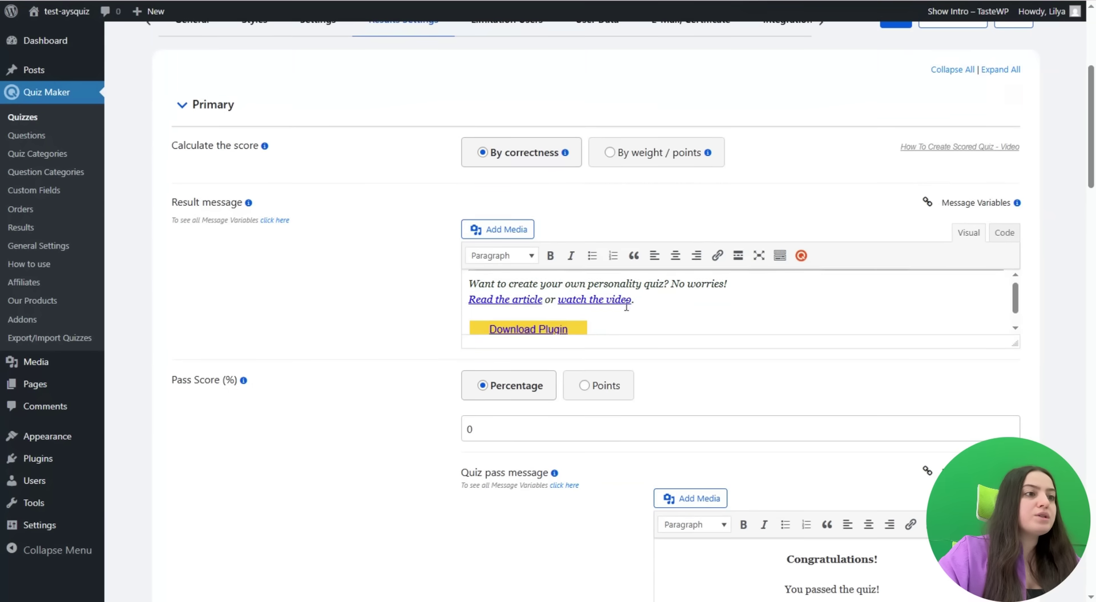
scroll(741, 224, "down", 1)
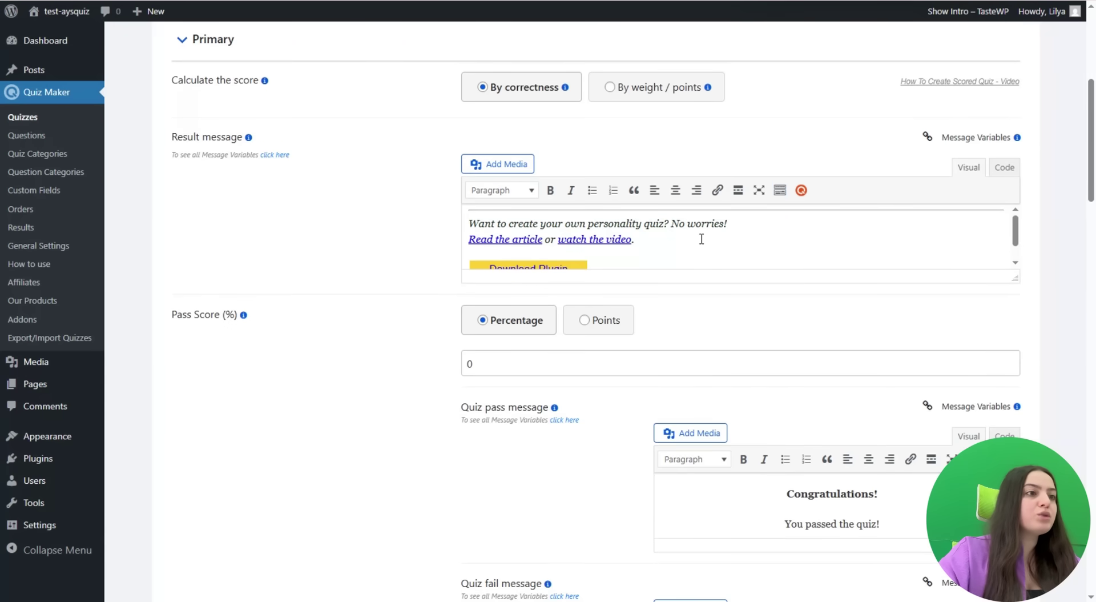
scroll(542, 231, "down", 1)
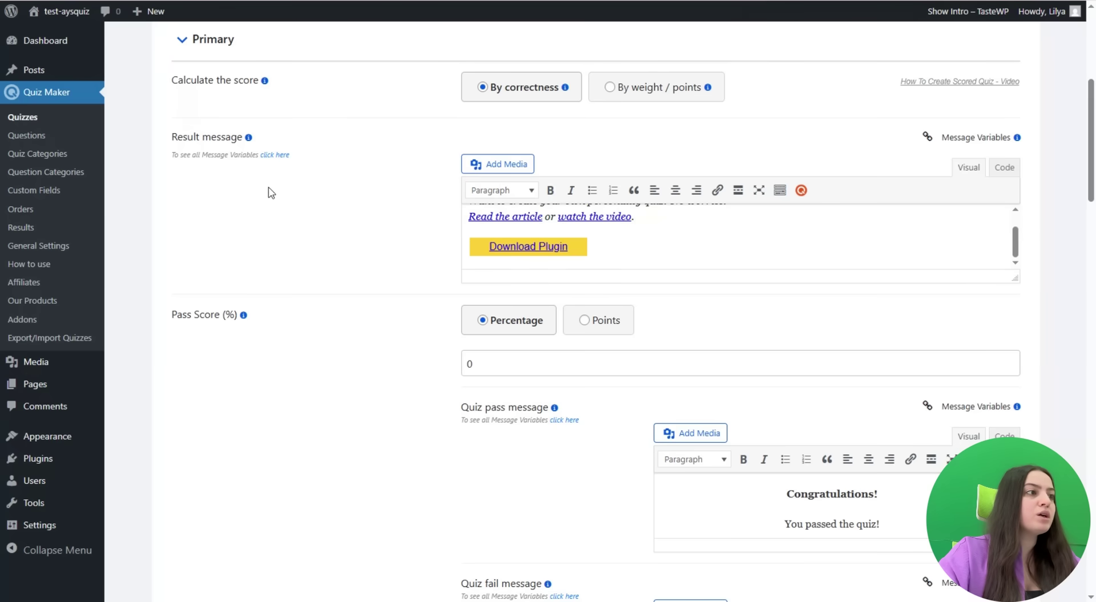
scroll(346, 157, "down", 10)
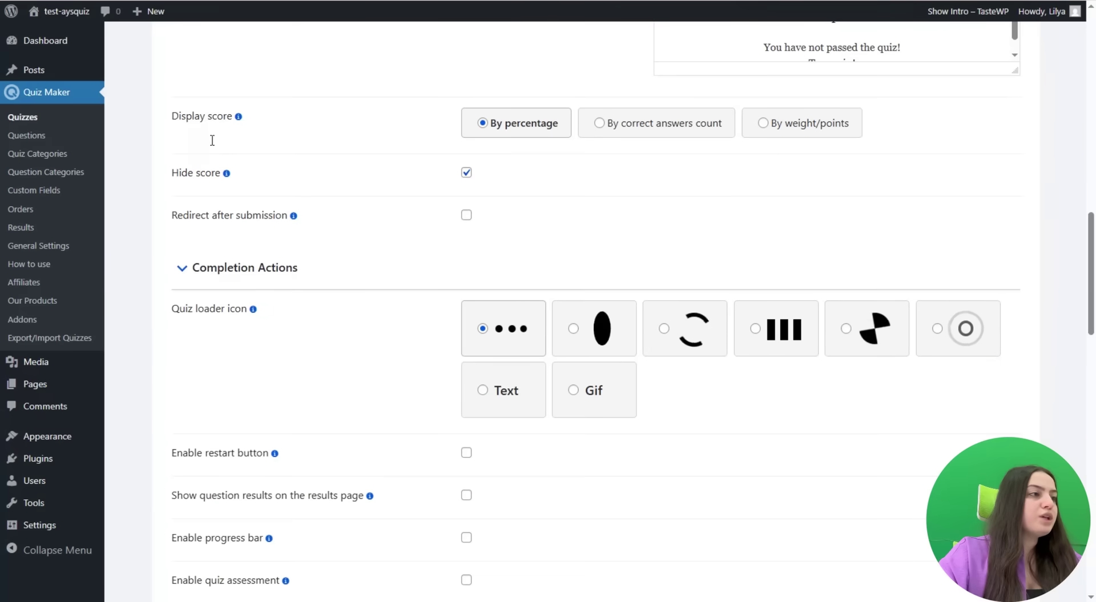
mouse_move(228, 171)
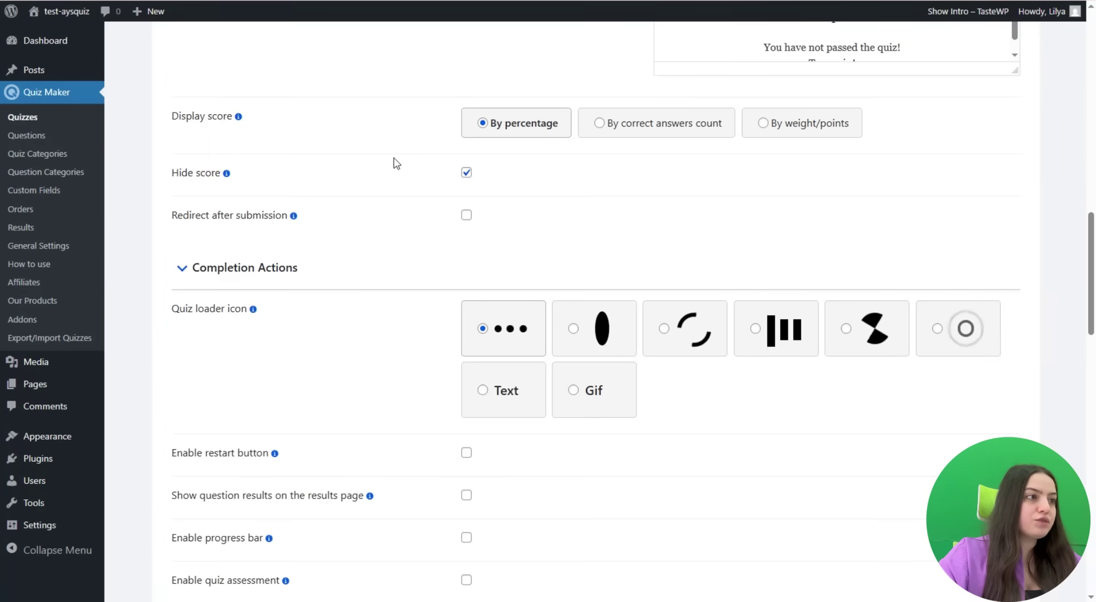
scroll(381, 196, "down", 1)
Enlarge answer A's Workaholic result text box so its full message is readable.
scroll(381, 196, "down", 20)
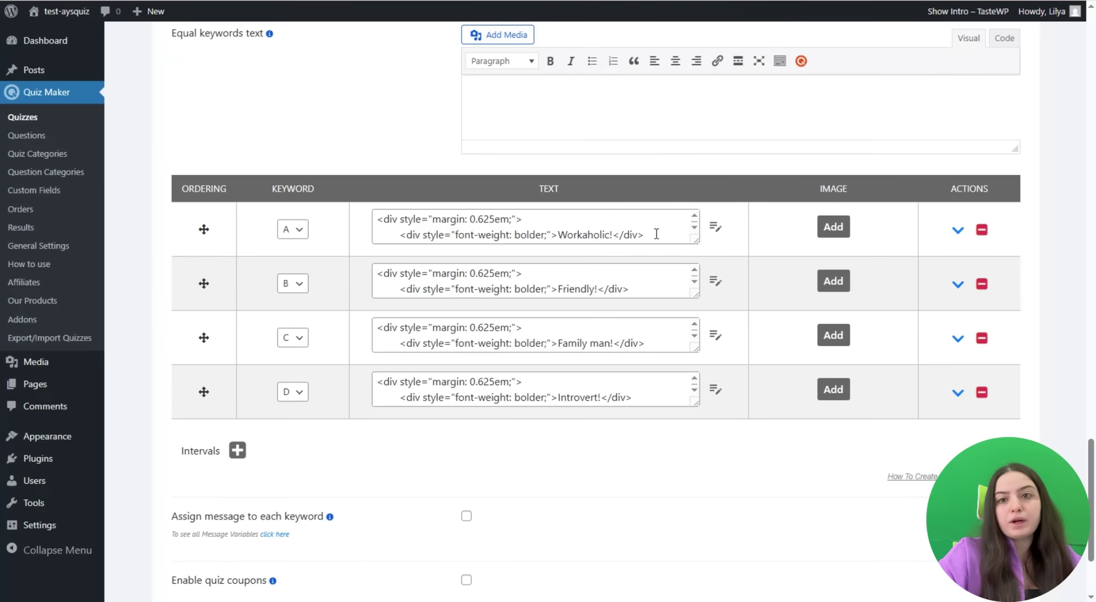
scroll(306, 166, "up", 3)
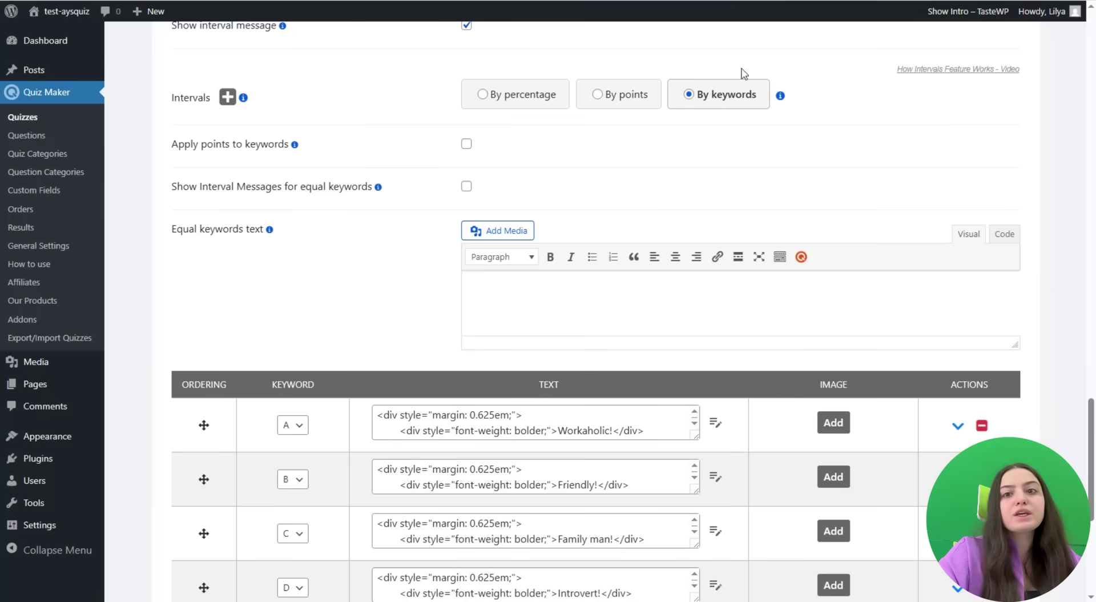
scroll(456, 227, "down", 1)
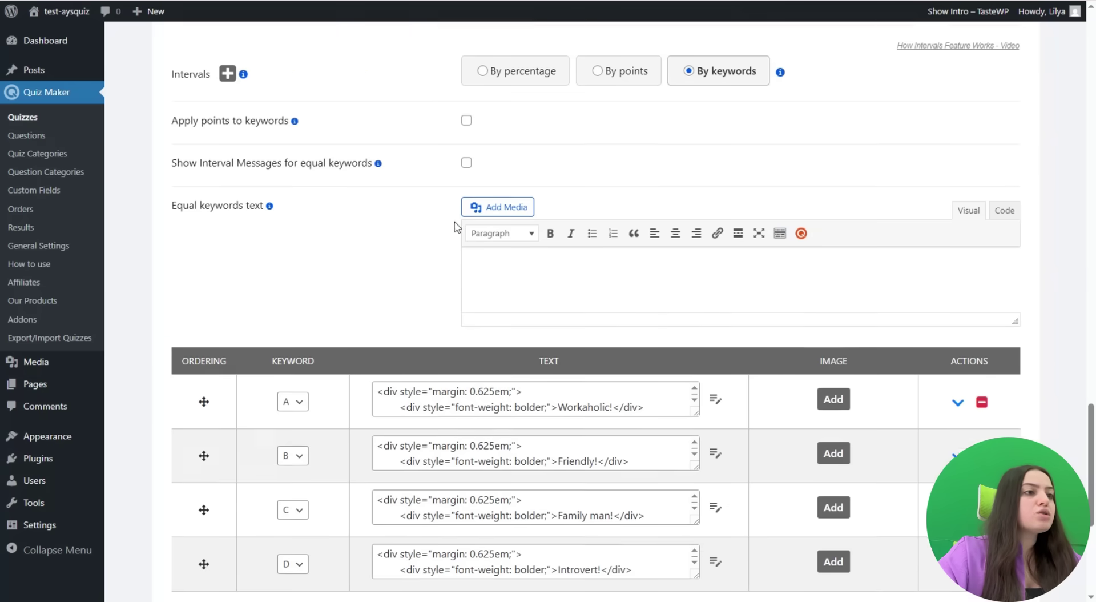
scroll(457, 227, "down", 4)
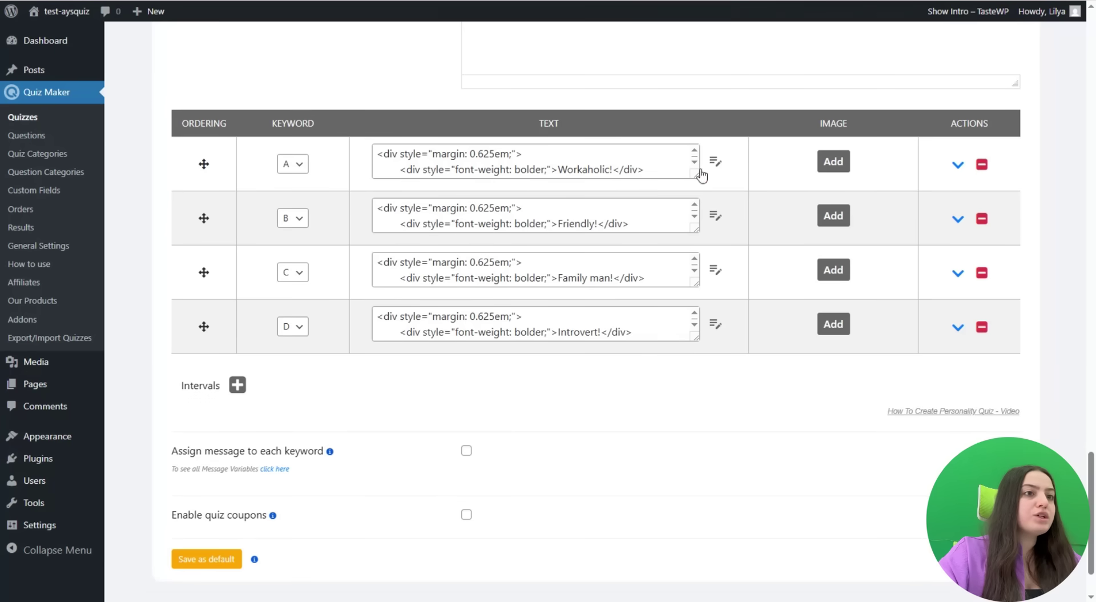
left_click_drag(699, 175, 753, 419)
Enlarge answer B's Friendly result text box, review the results, and return to the top.
scroll(727, 128, "down", 1)
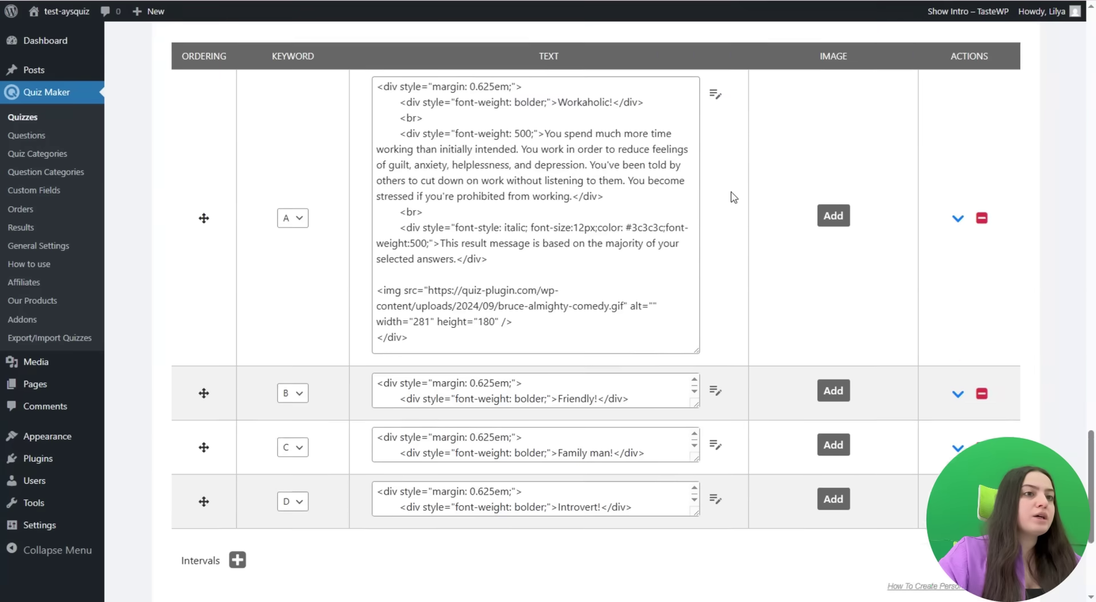
scroll(734, 197, "up", 1)
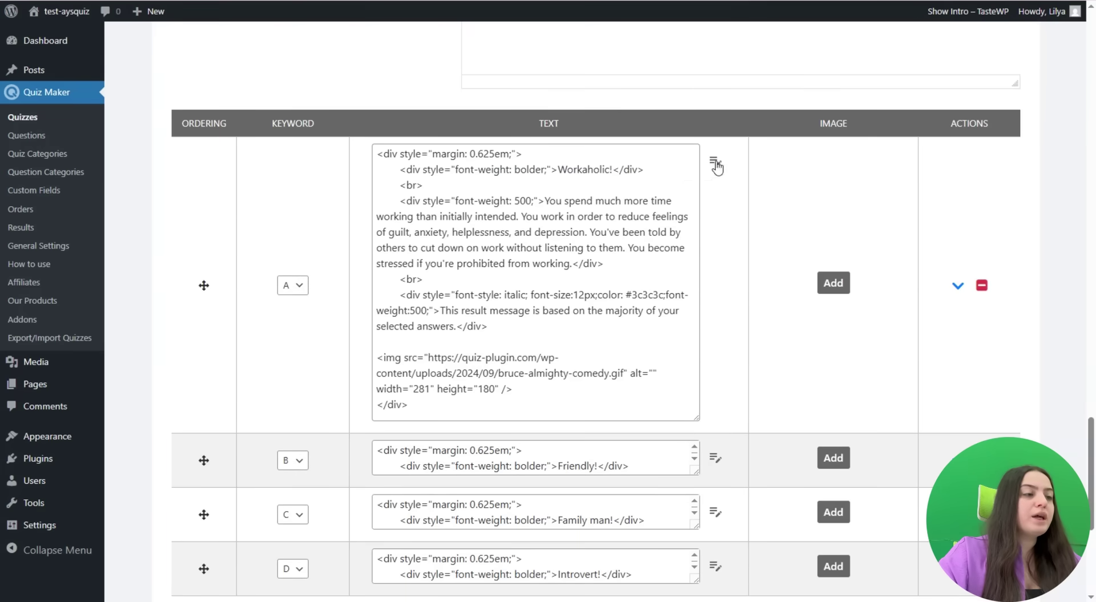
scroll(340, 190, "down", 1)
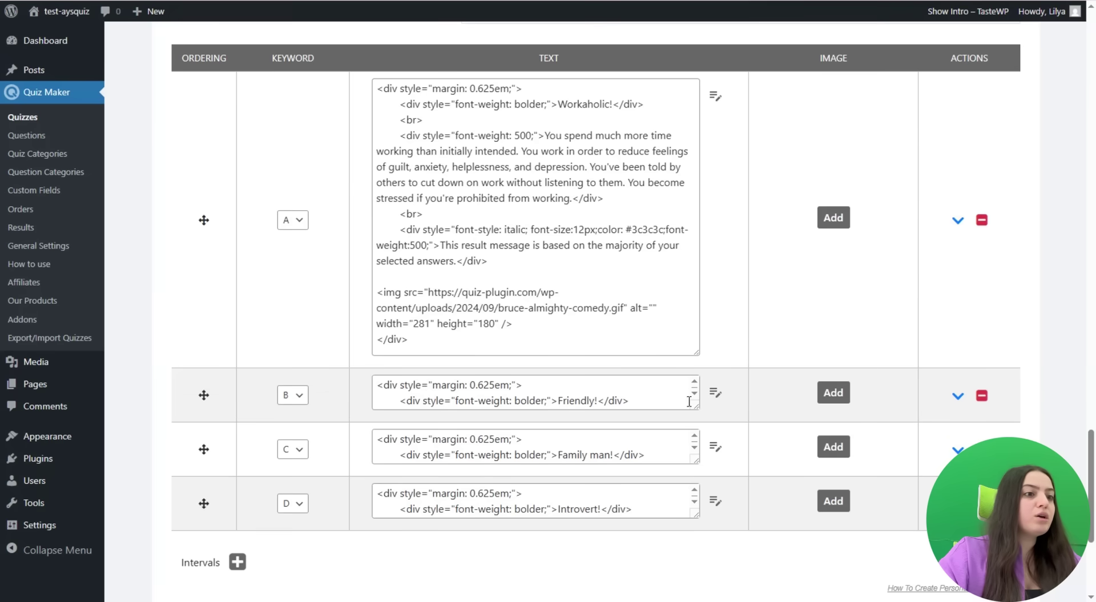
left_click_drag(697, 407, 726, 581)
scroll(643, 472, "down", 1)
scroll(629, 461, "down", 1)
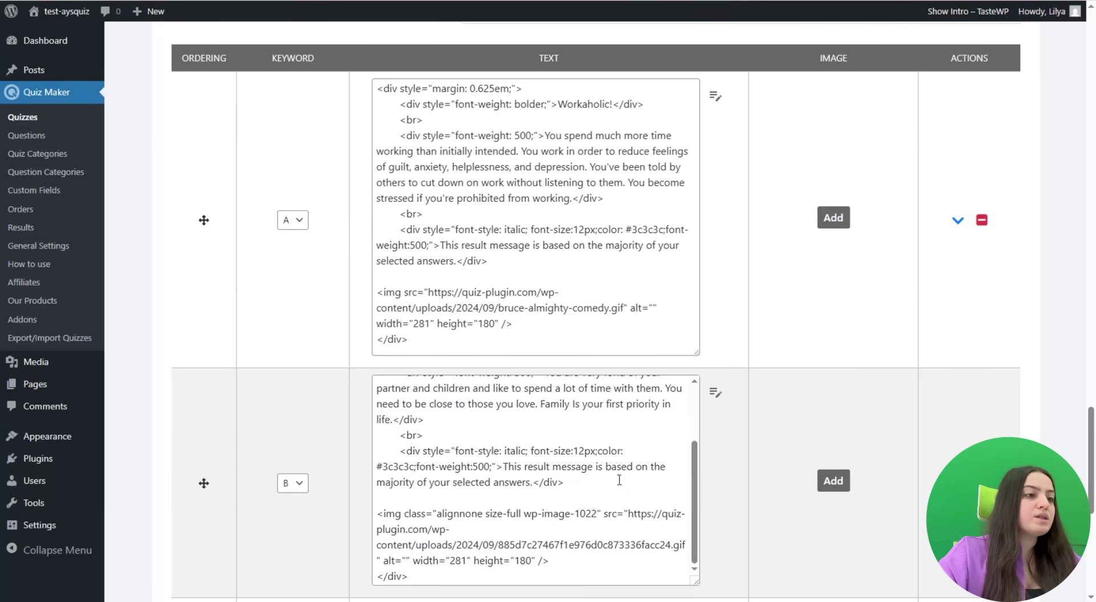
scroll(512, 488, "up", 5)
scroll(592, 211, "down", 3)
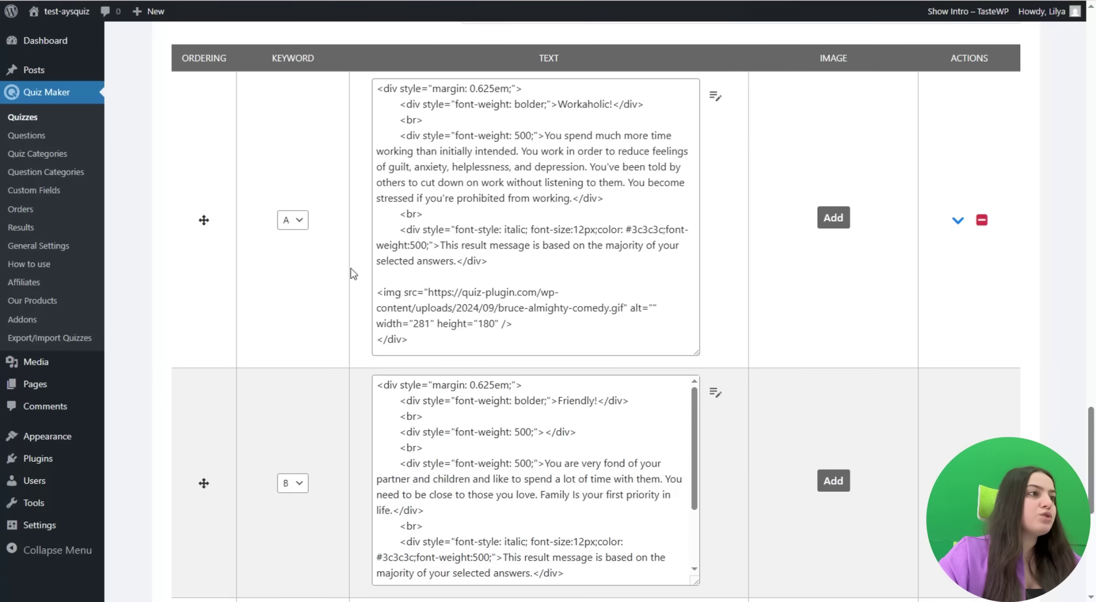
scroll(335, 129, "down", 7)
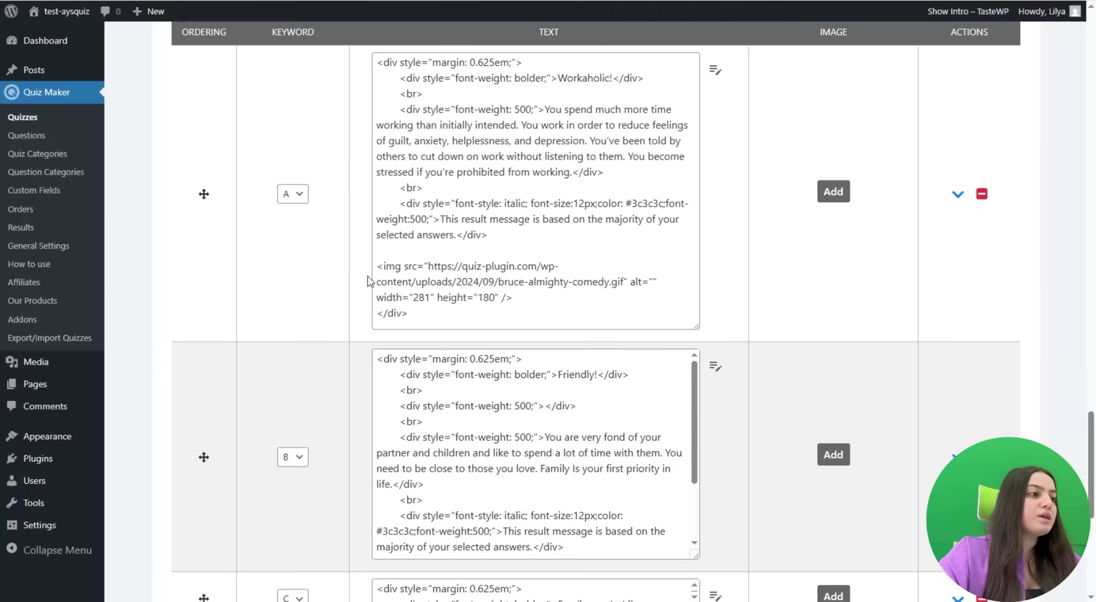
scroll(468, 329, "up", 9)
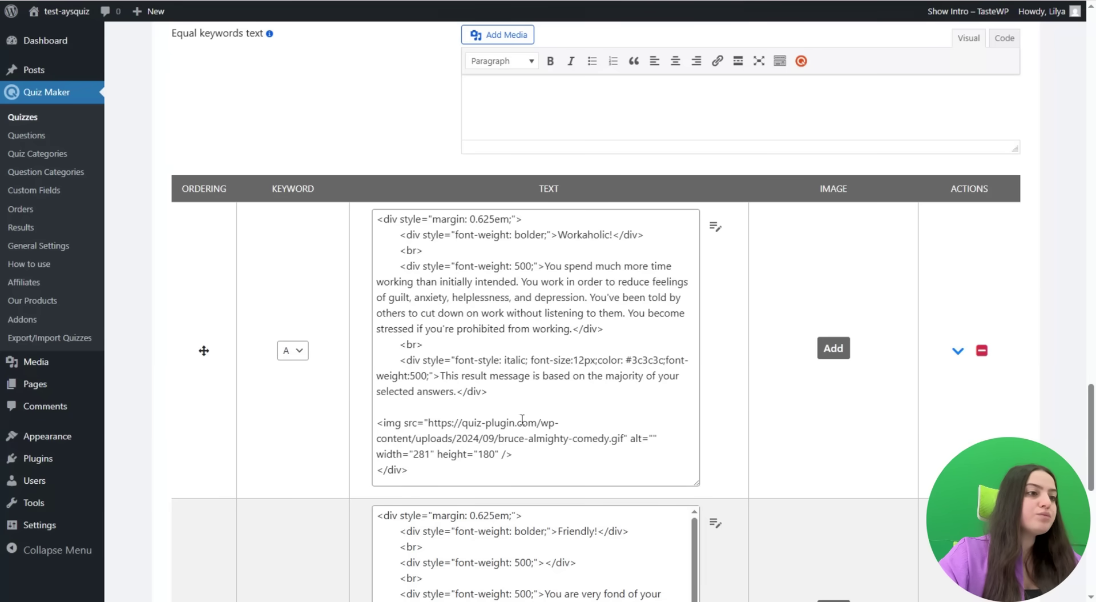
scroll(325, 340, "down", 5)
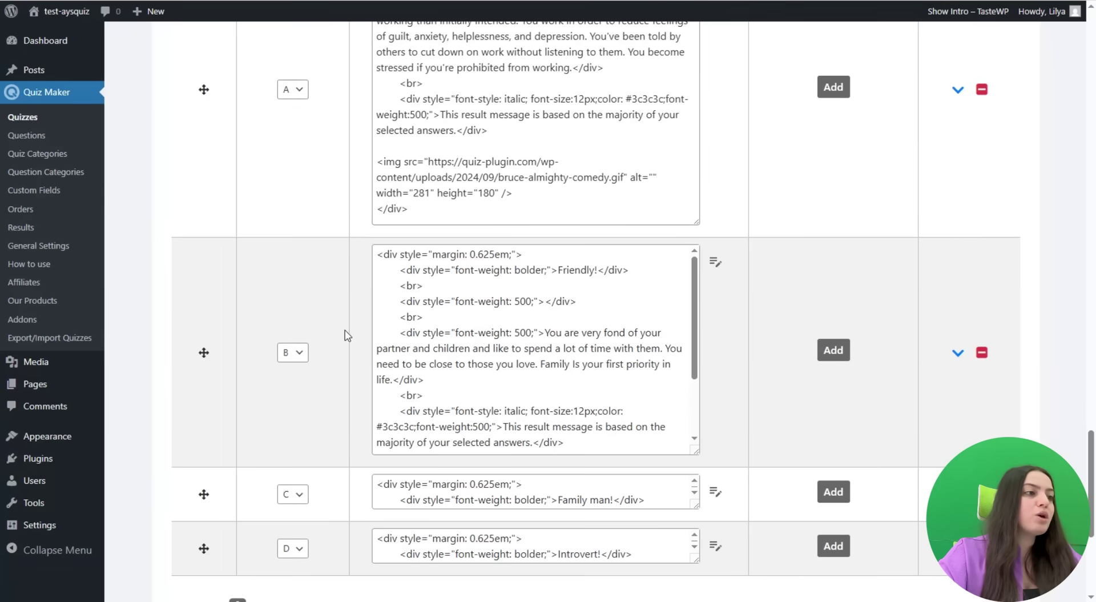
scroll(346, 337, "down", 1)
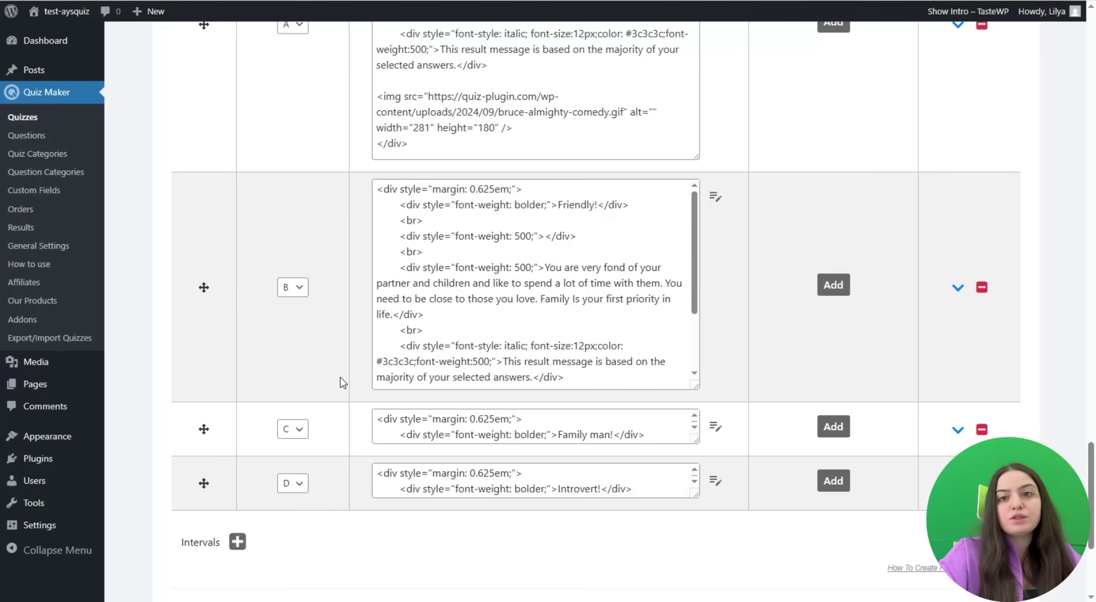
scroll(342, 382, "up", 3)
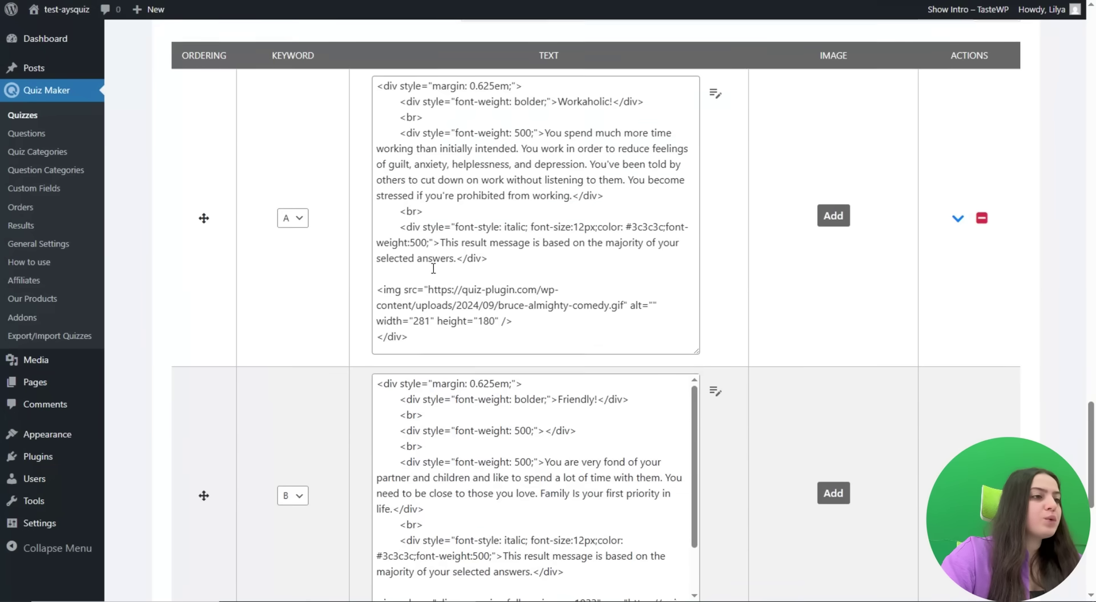
scroll(434, 316, "down", 1)
scroll(434, 315, "up", 20)
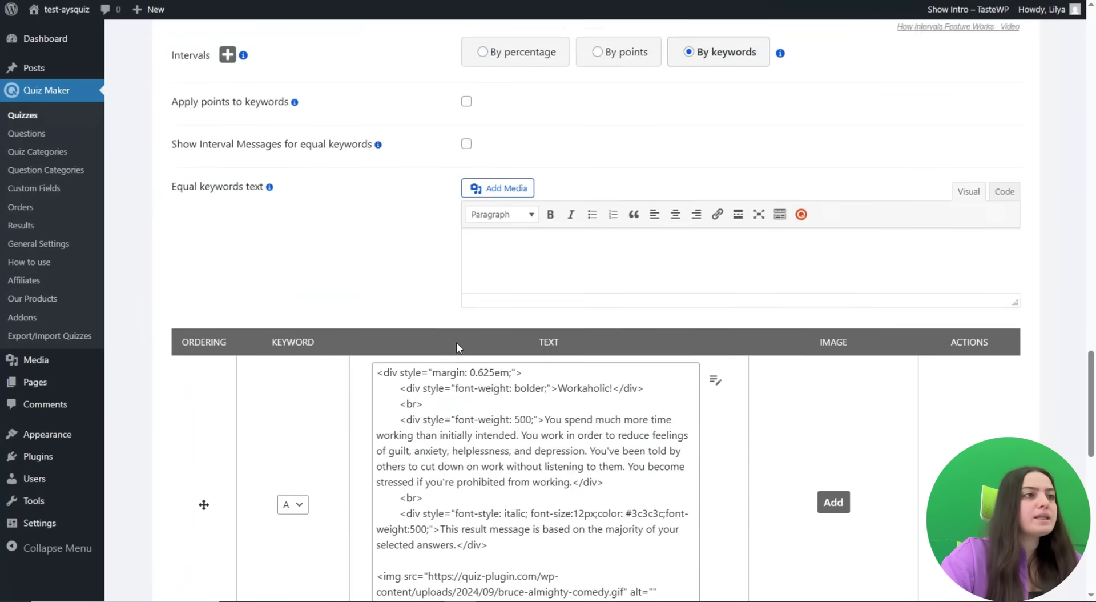
scroll(431, 279, "up", 15)
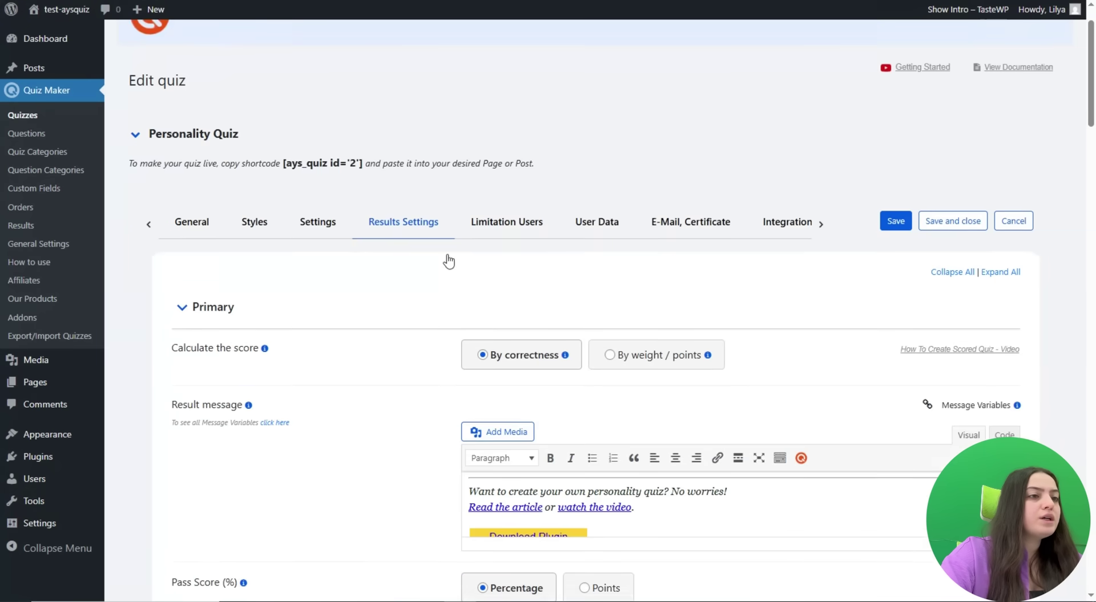
On User Data, try showing the information form before the quiz and moving the Phone field to active fields.
left_click(574, 282)
scroll(589, 178, "down", 3)
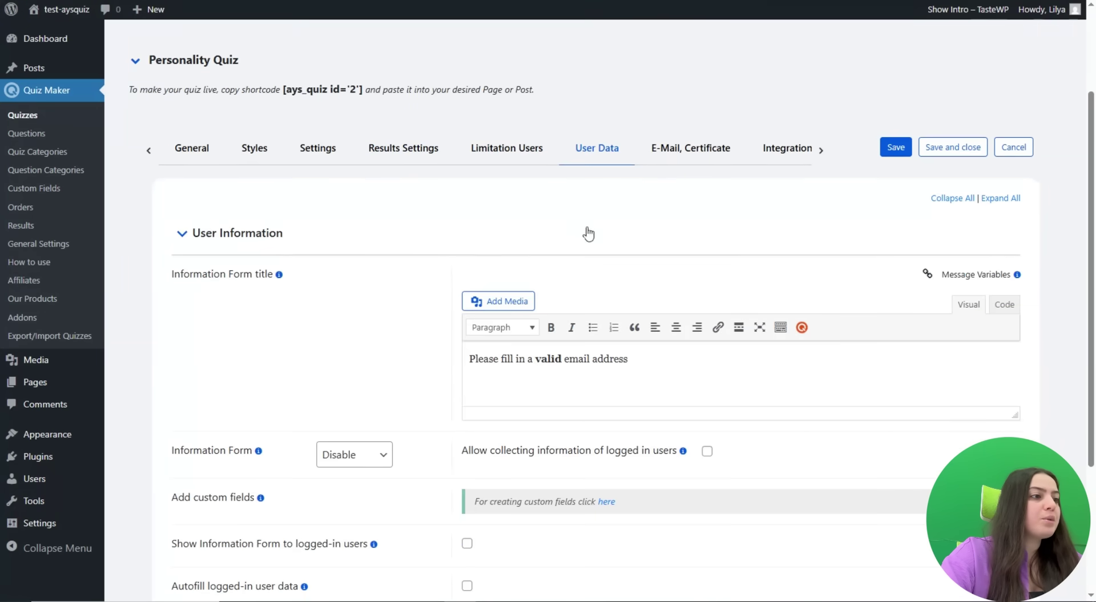
scroll(281, 264, "down", 2)
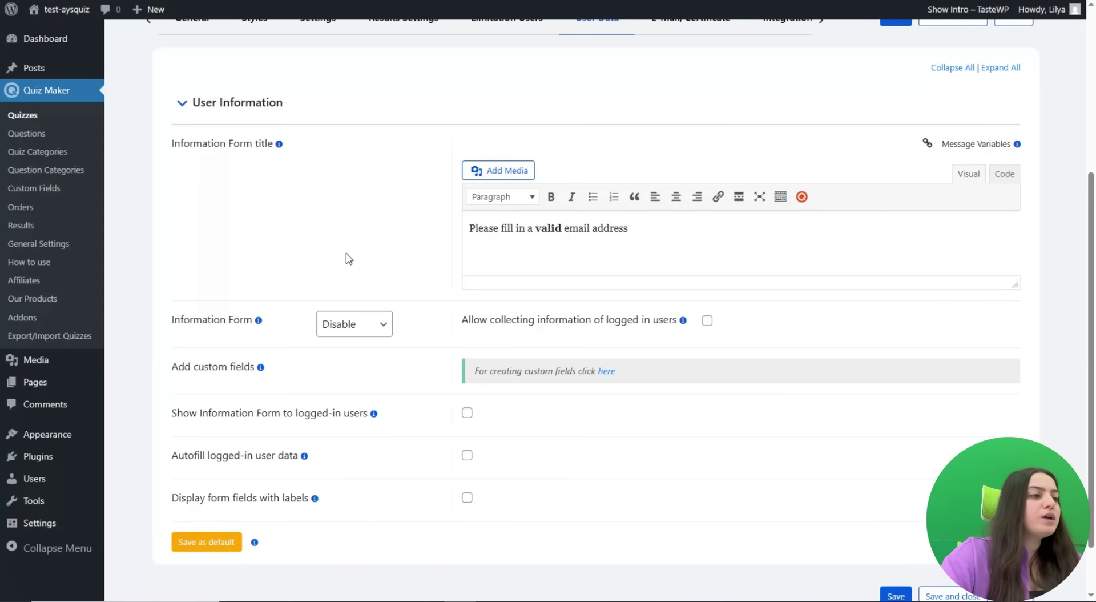
left_click(322, 331)
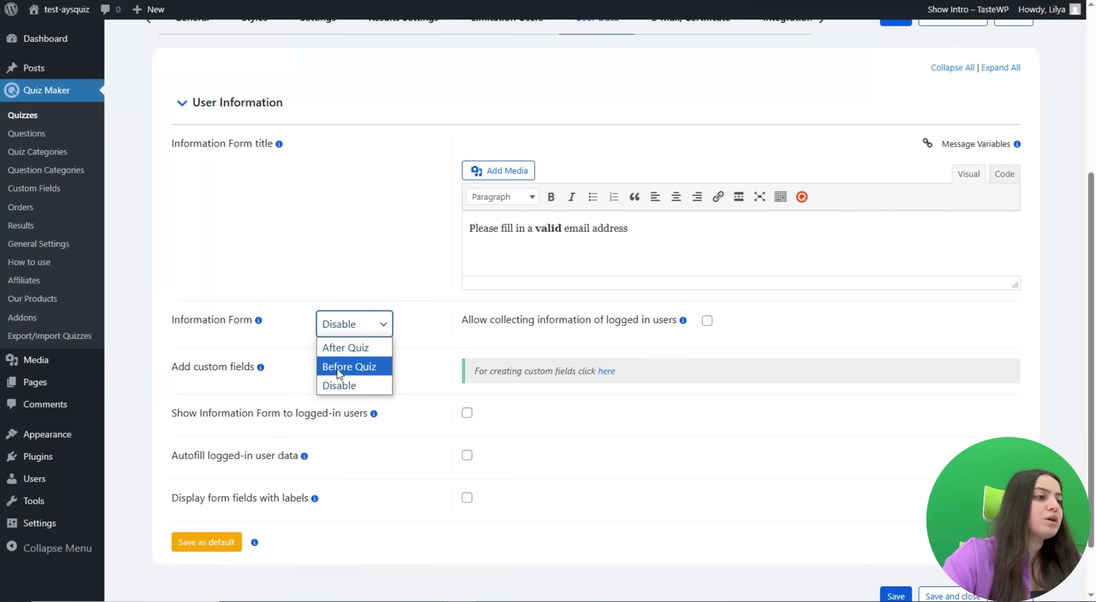
left_click(372, 369)
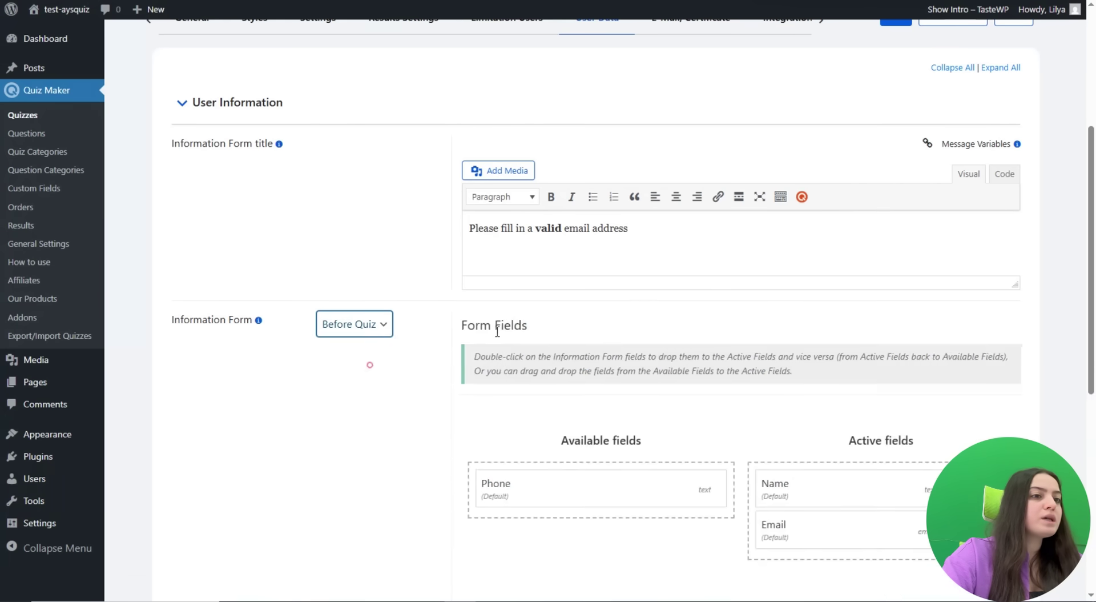
scroll(623, 360, "down", 3)
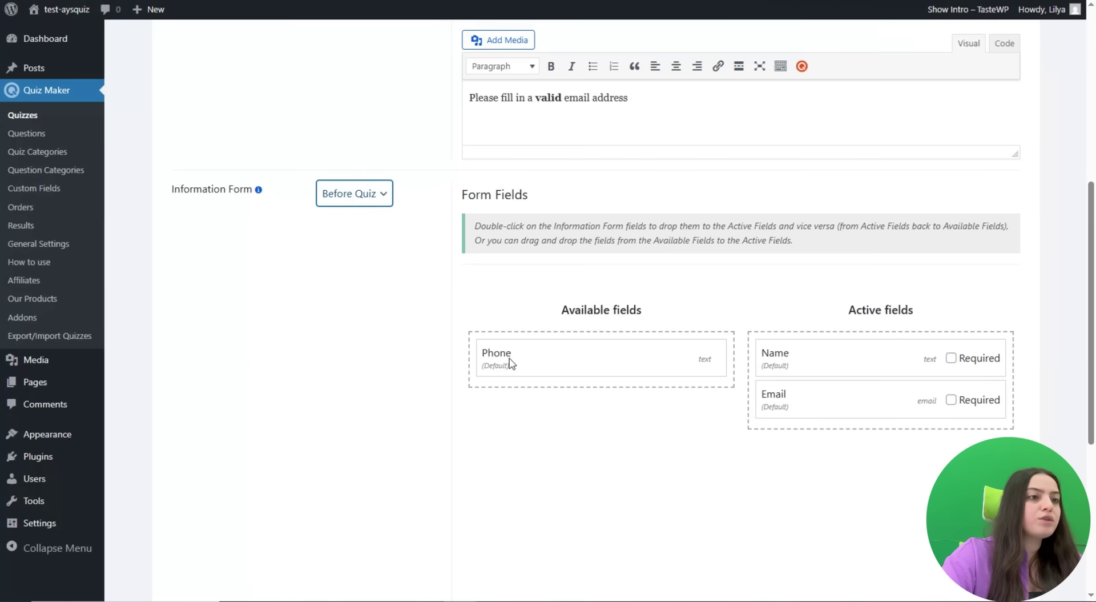
left_click_drag(510, 363, 589, 390)
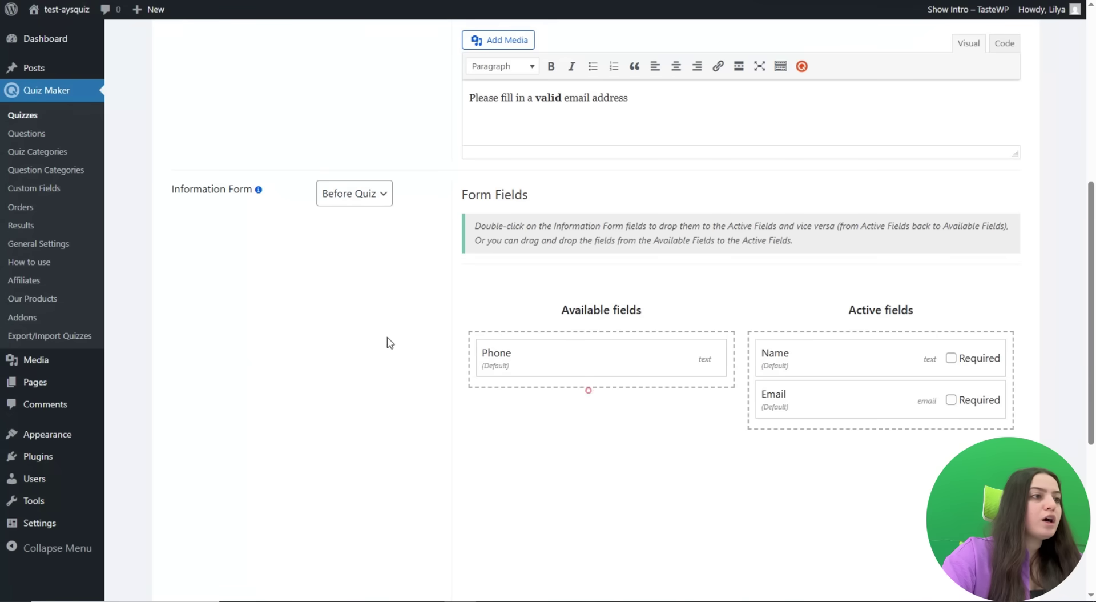
Set the Information Form dropdown to Disable.
left_click(366, 193)
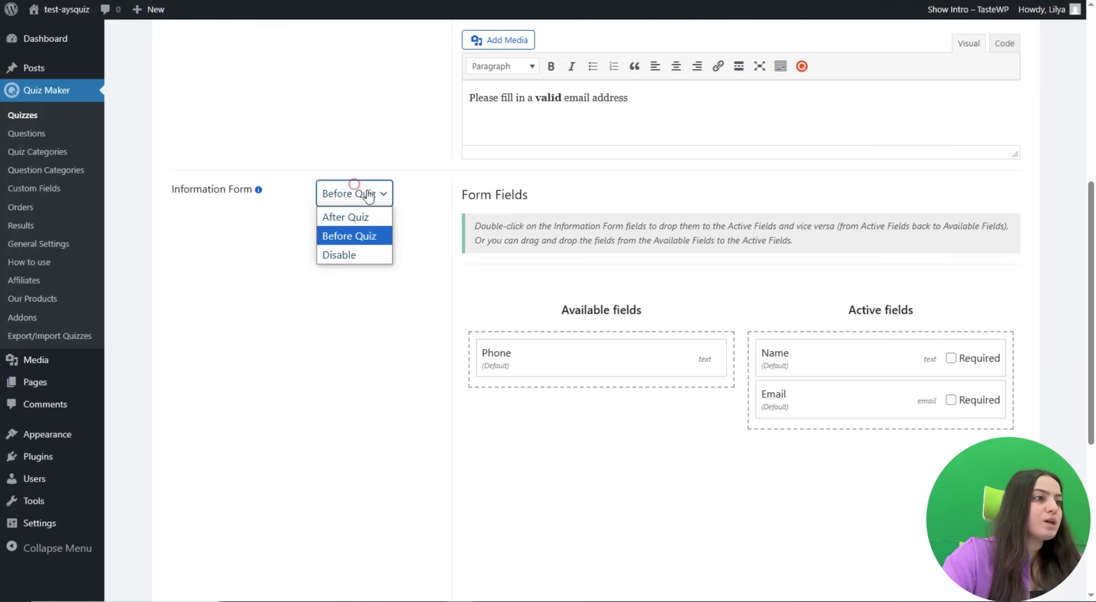
left_click(366, 253)
left_click(242, 210)
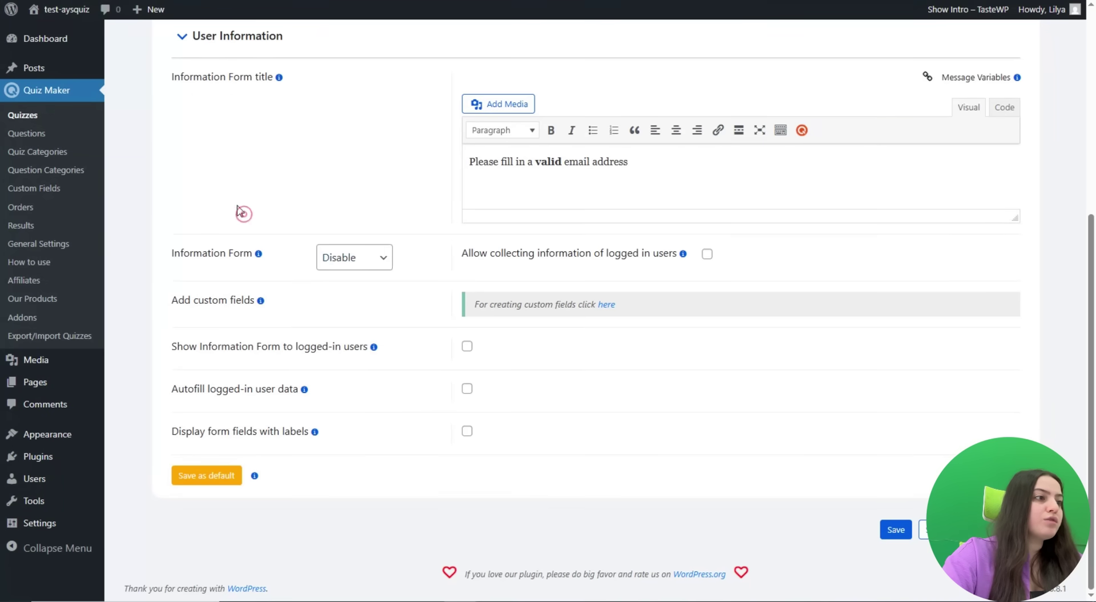
scroll(253, 276, "up", 3)
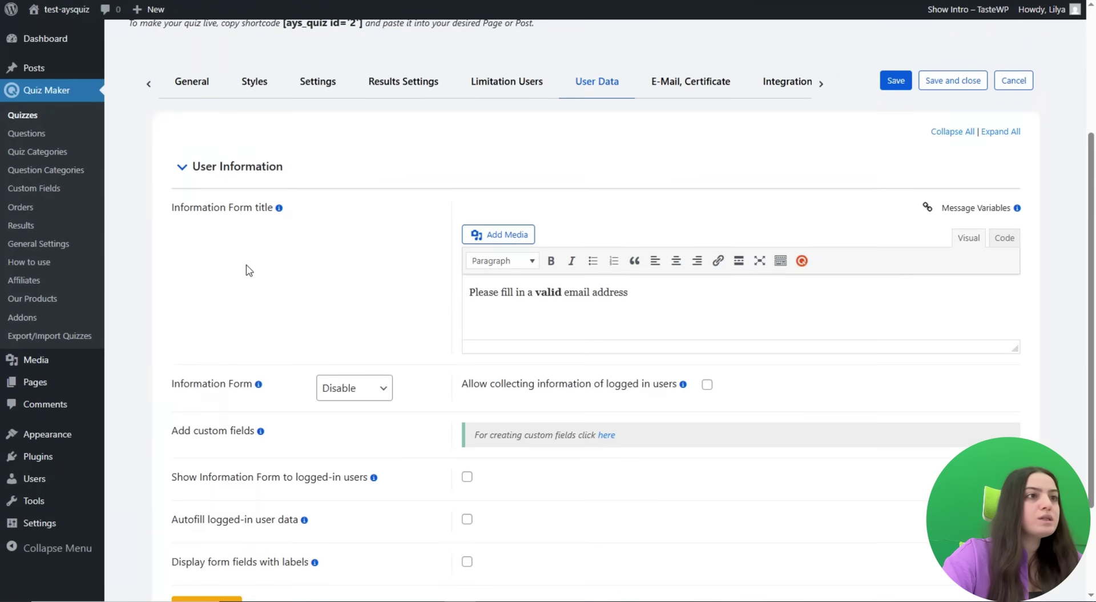
scroll(249, 270, "down", 1)
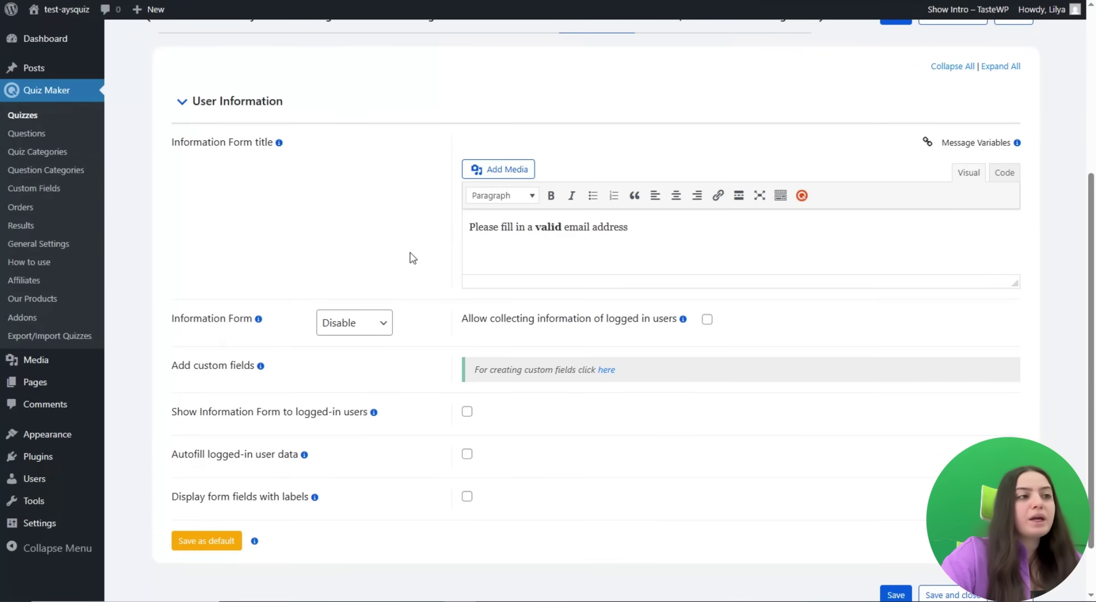
scroll(362, 256, "up", 3)
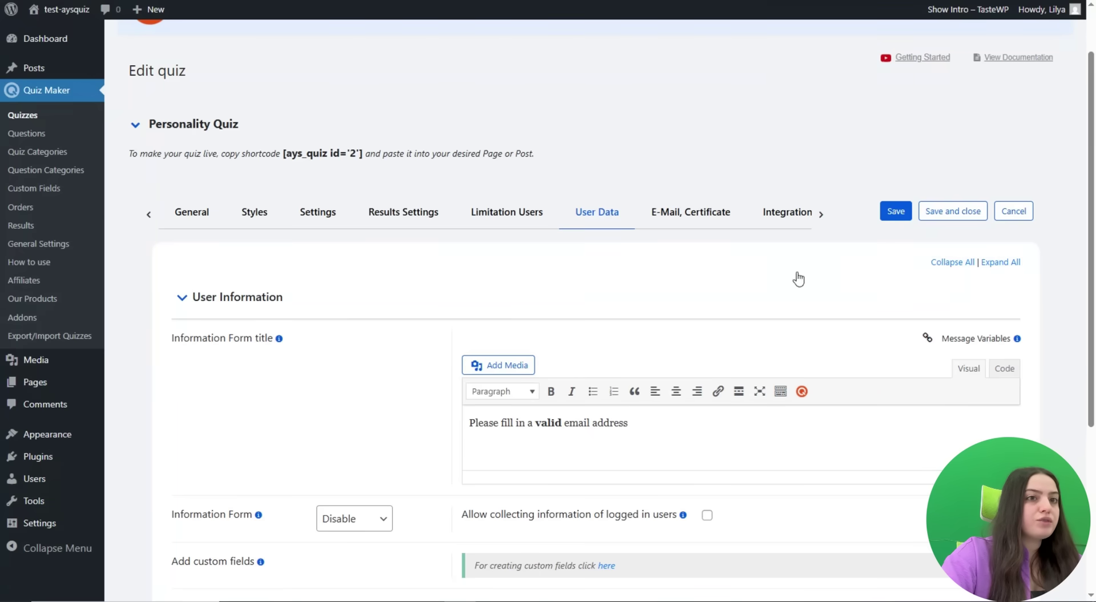
Save the Personality Quiz, copy its [ays_quiz id='2'] shortcode, and begin a new post.
left_click(896, 212)
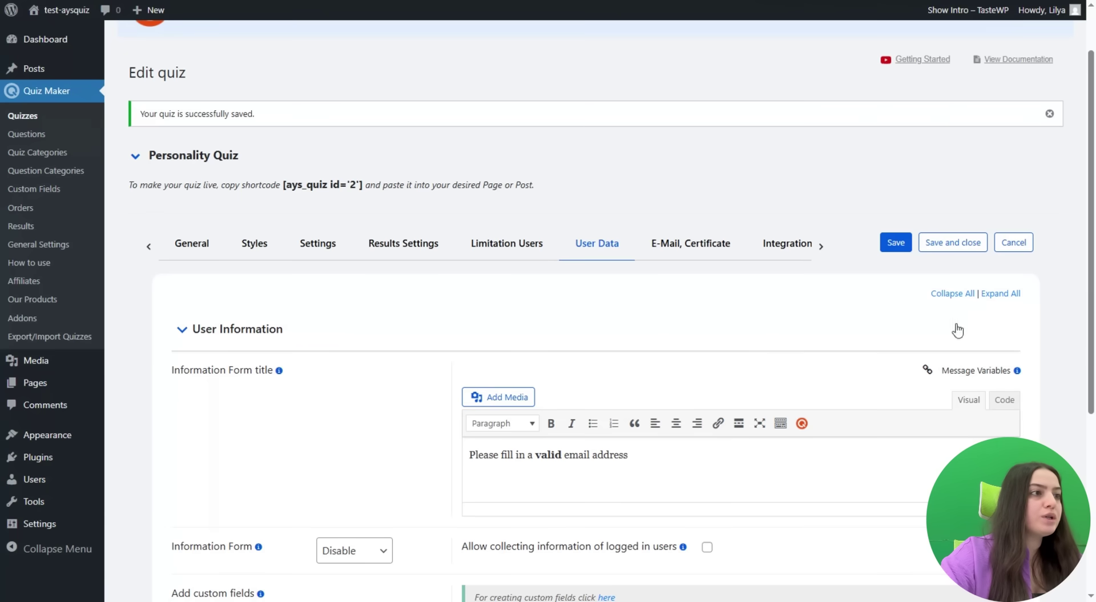
left_click(322, 184)
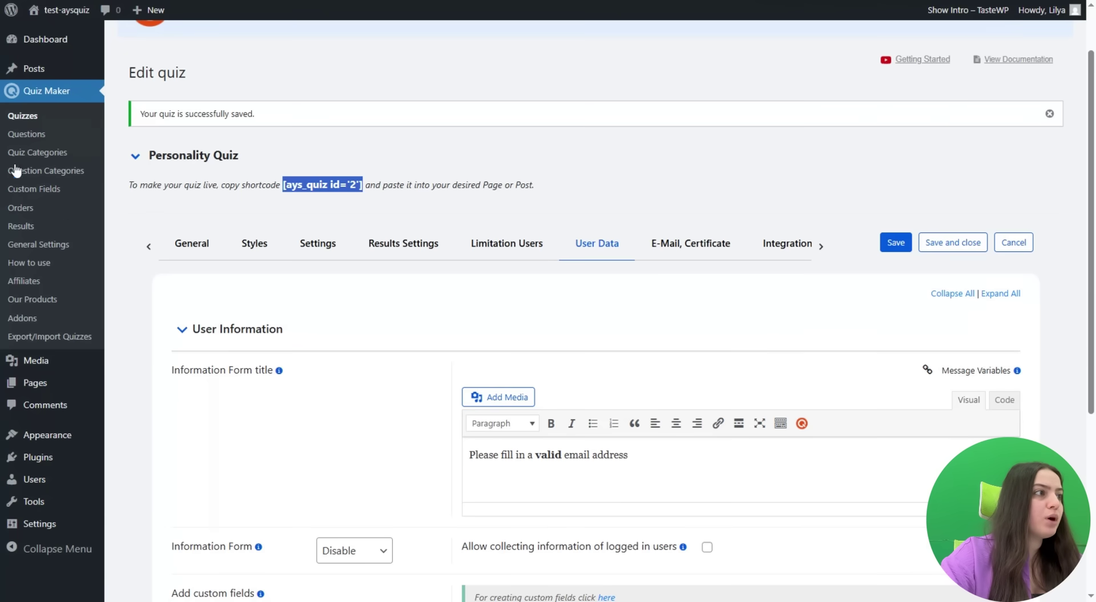
mouse_move(33, 70)
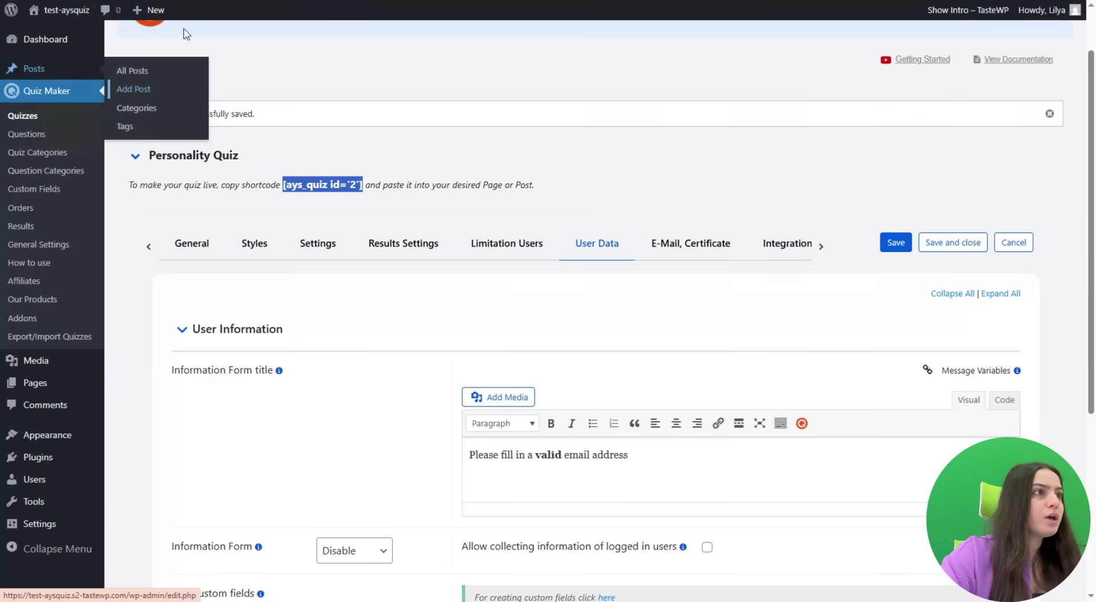
left_click(132, 89)
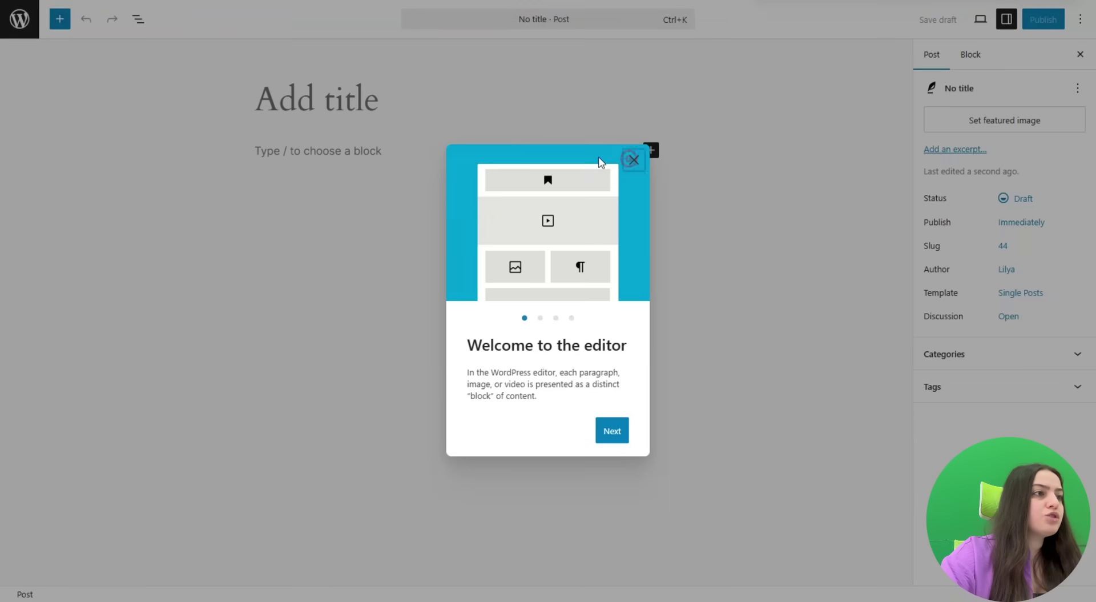
Publish a post titled 'Personality Quiz' whose body holds the pasted [ays_quiz id='2'] shortcode.
left_click(633, 159)
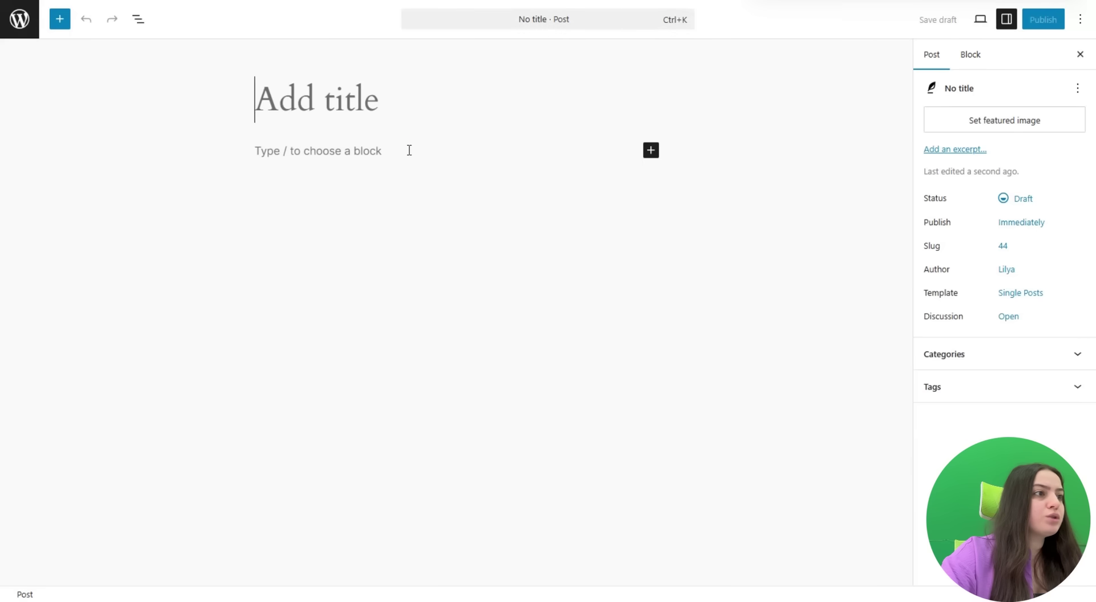
left_click(405, 150)
key("ctrl+v")
left_click(344, 101)
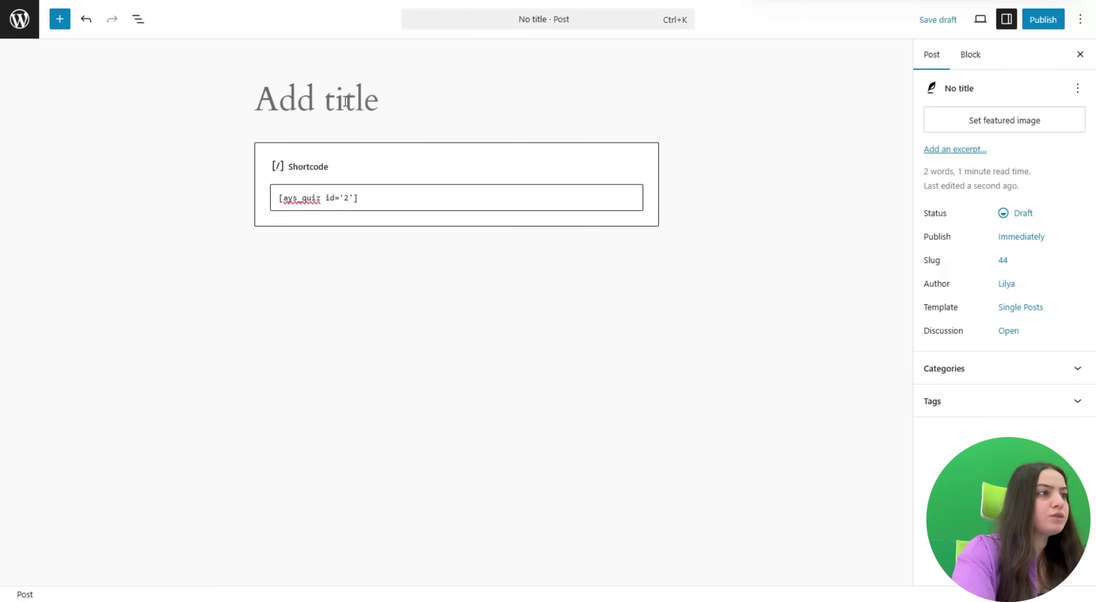
type("Perso")
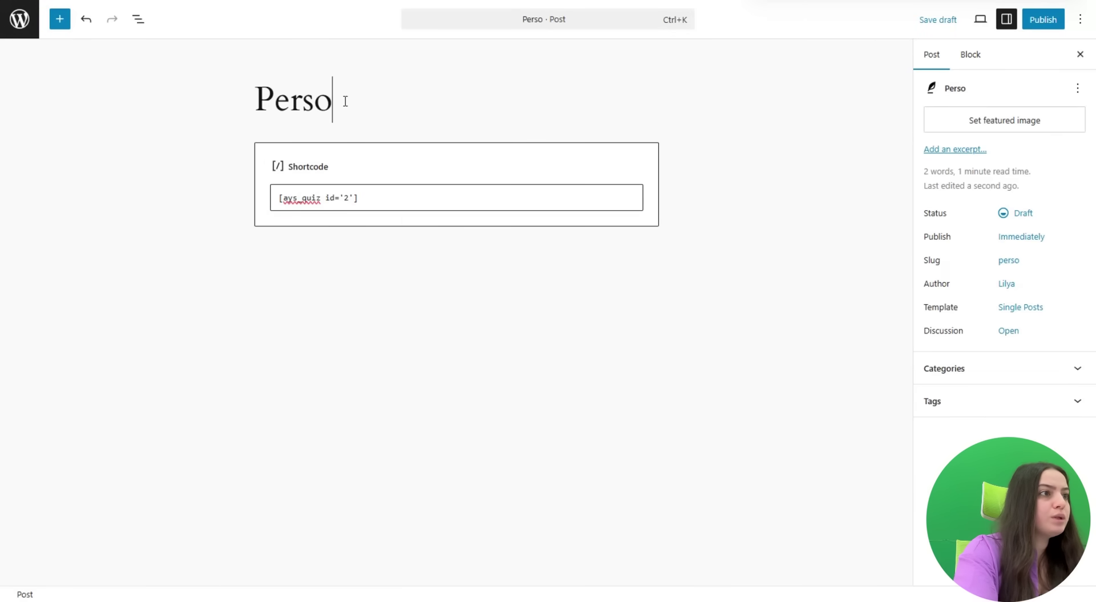
type("nality Q")
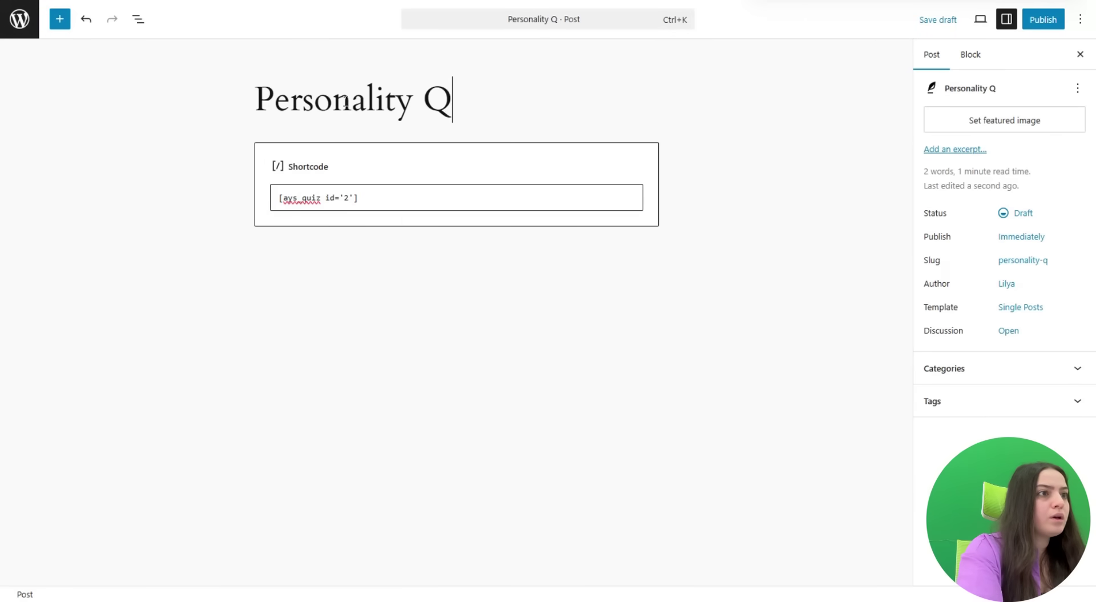
type("uiz")
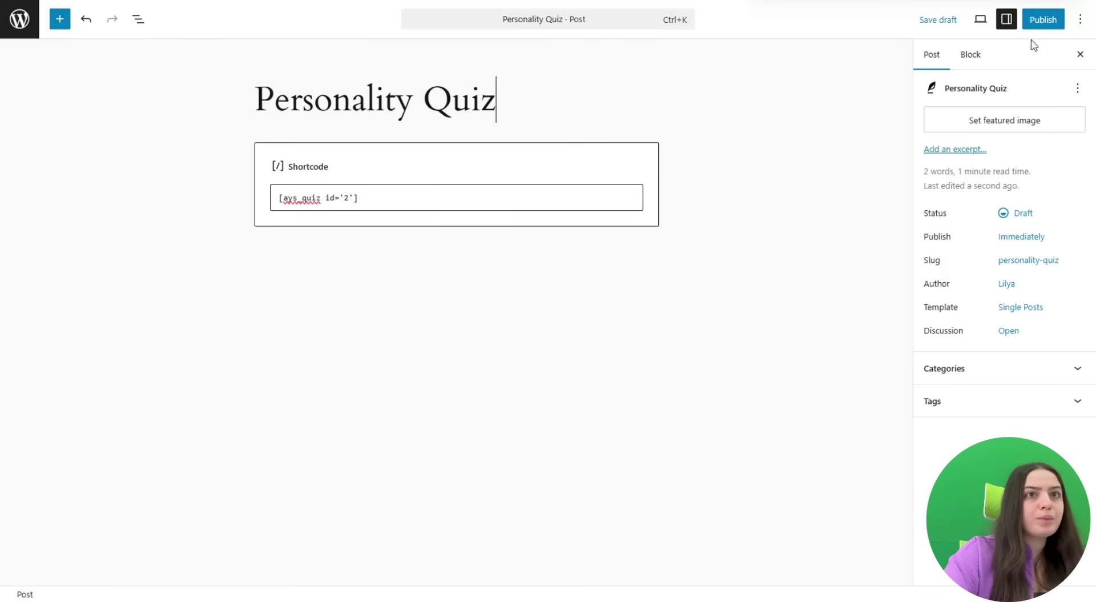
left_click(1040, 23)
left_click(1042, 22)
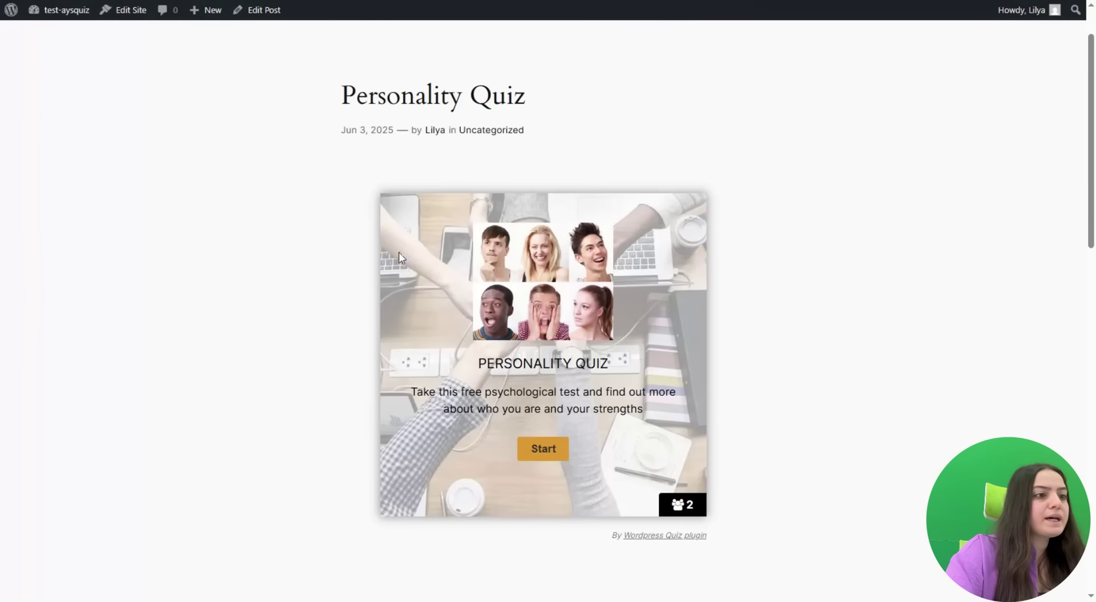
Start the quiz and answer all eight questions, including A Cat and Starting a family, reaching Family man!
scroll(619, 435, "down", 1)
left_click(550, 384)
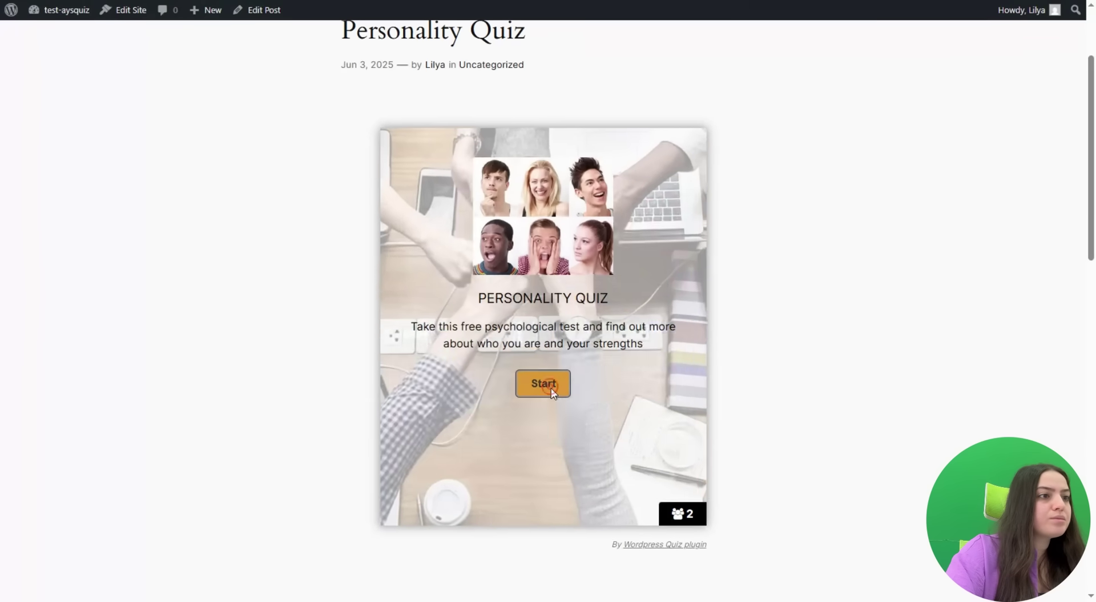
left_click(502, 294)
left_click(471, 366)
left_click(477, 396)
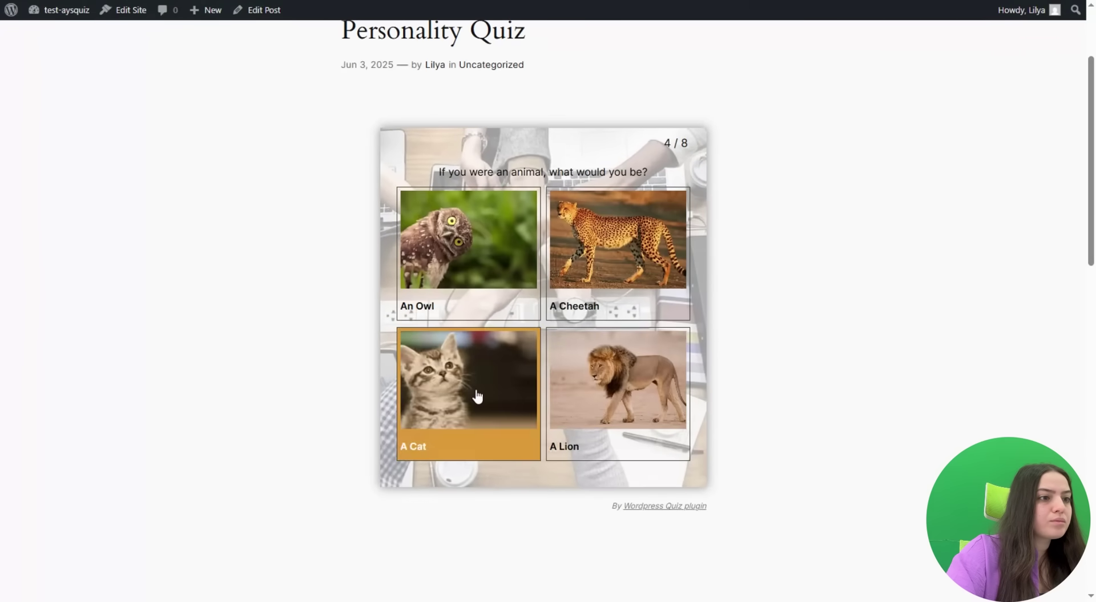
left_click(407, 337)
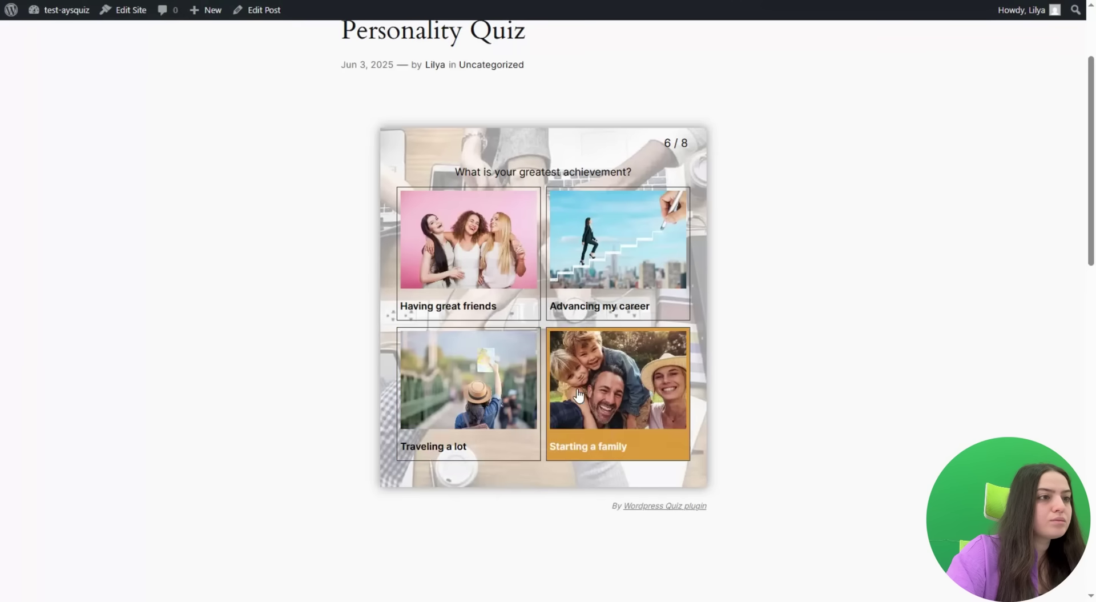
left_click(484, 430)
left_click(485, 274)
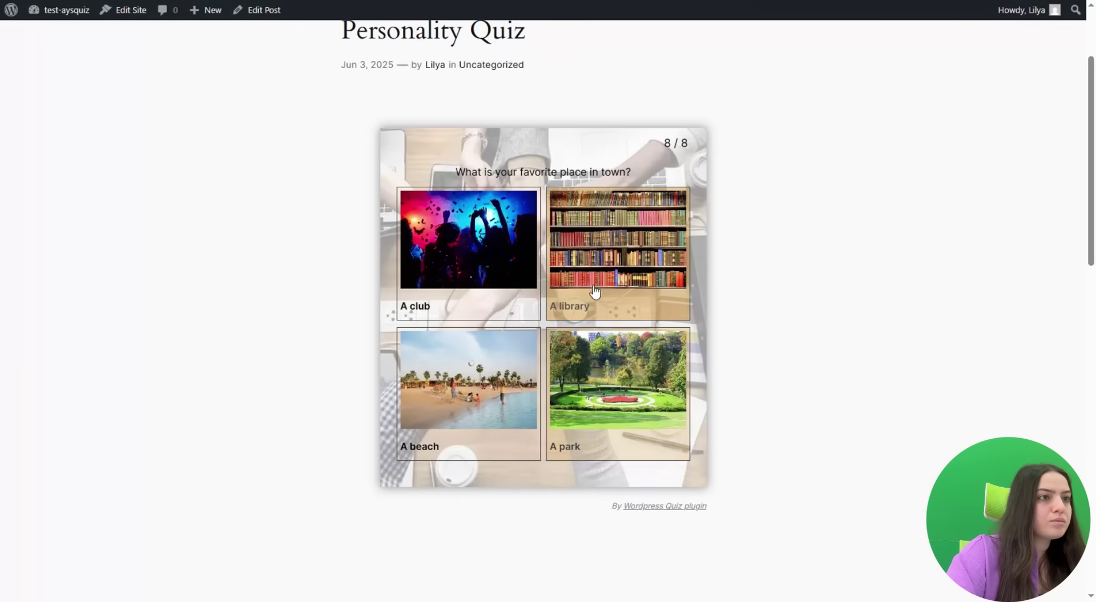
left_click(589, 284)
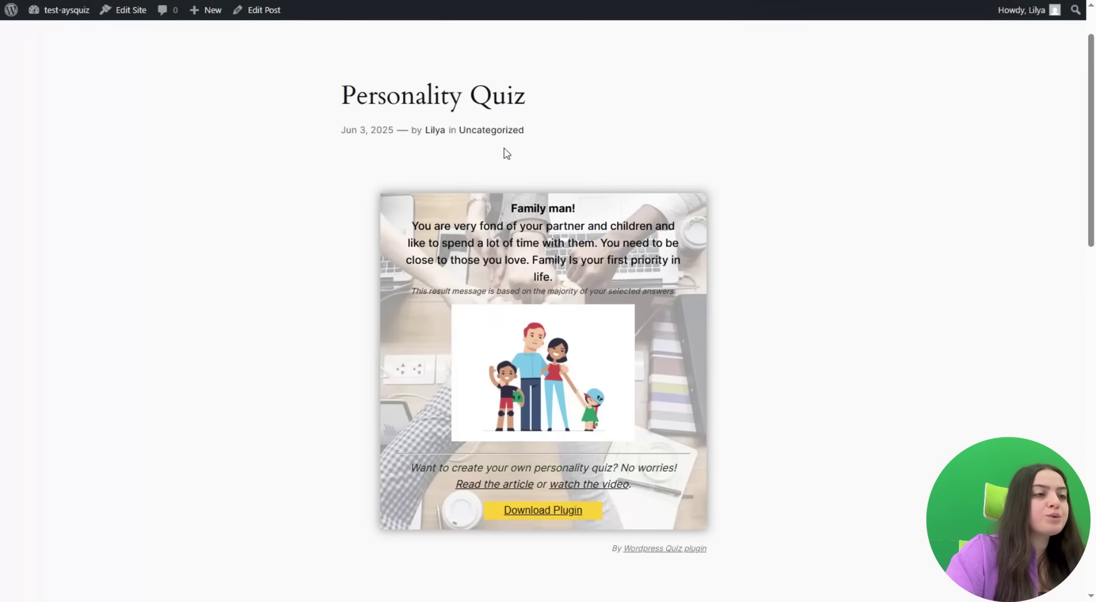
left_click_drag(507, 208, 543, 226)
left_click(390, 226)
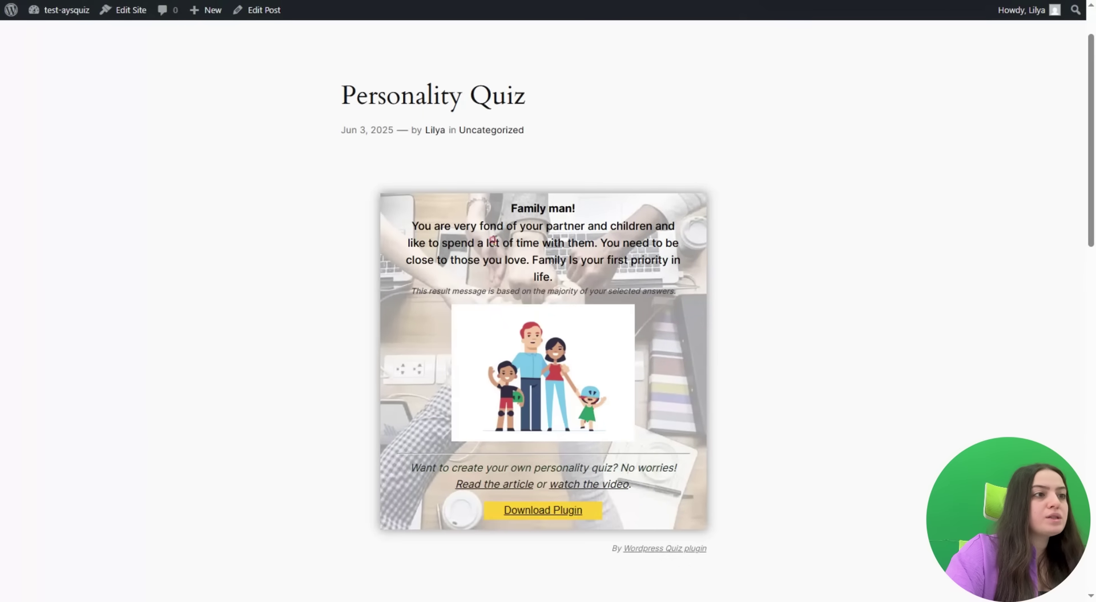
left_click_drag(390, 226, 608, 279)
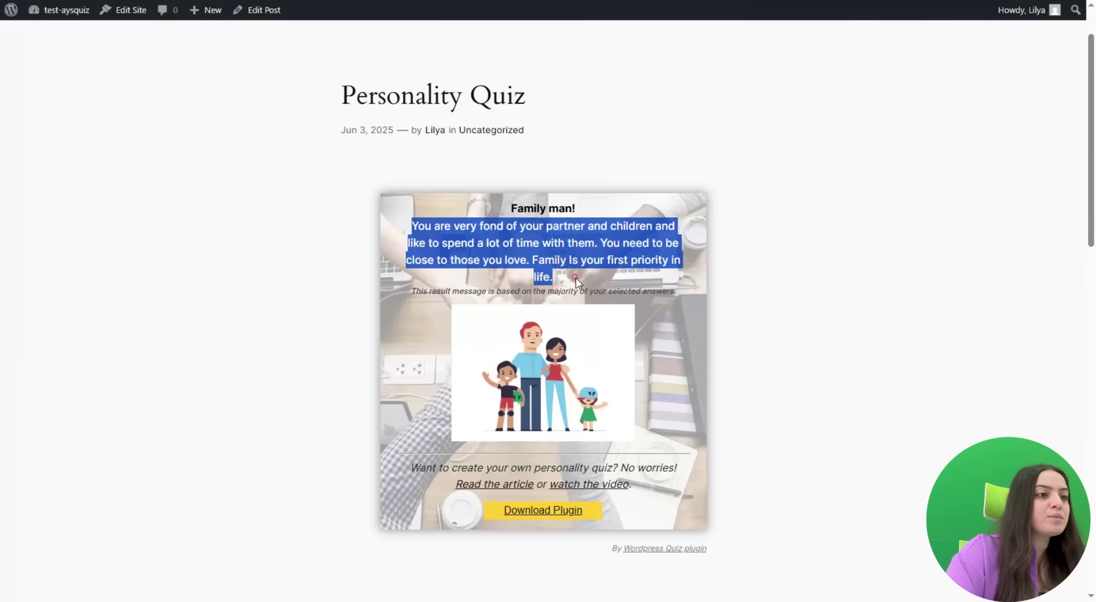
left_click(582, 264)
scroll(582, 263, "down", 1)
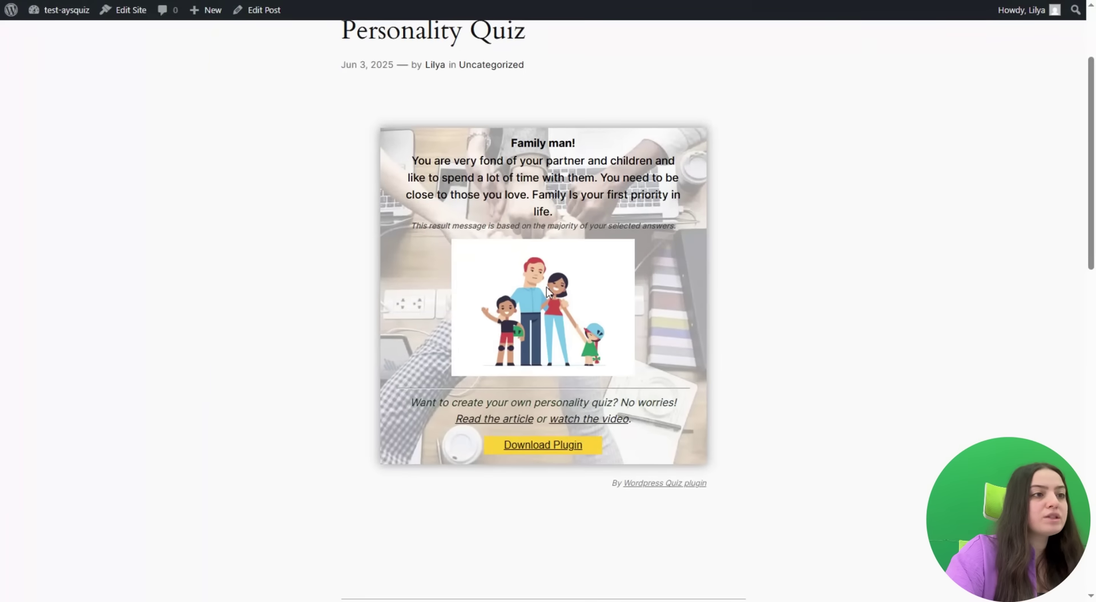
left_click(625, 452)
left_click_drag(626, 454, 406, 383)
left_click(405, 385)
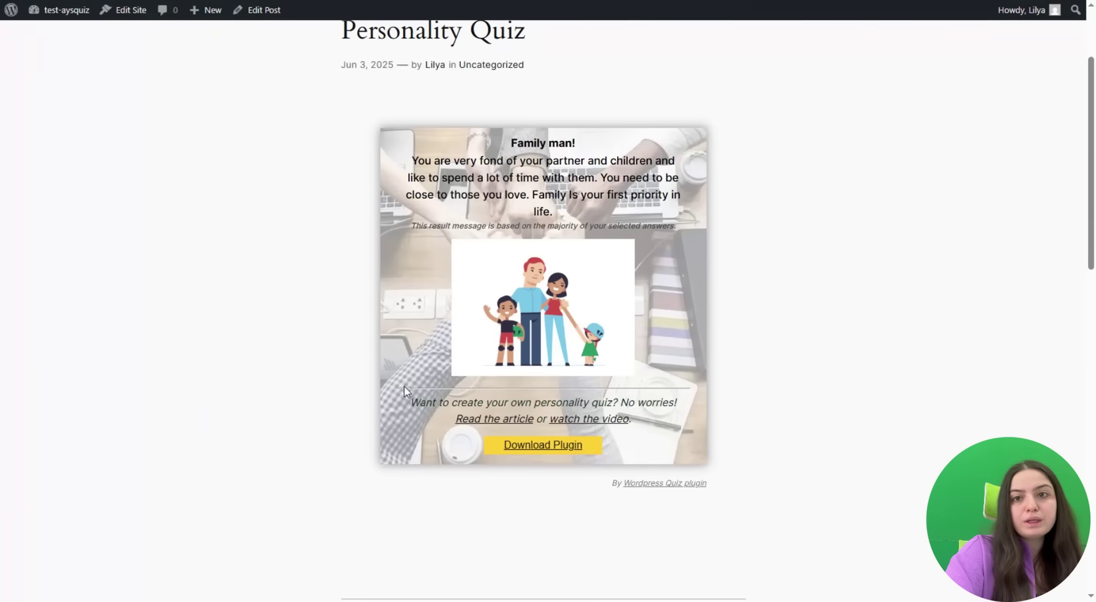
scroll(405, 390, "up", 2)
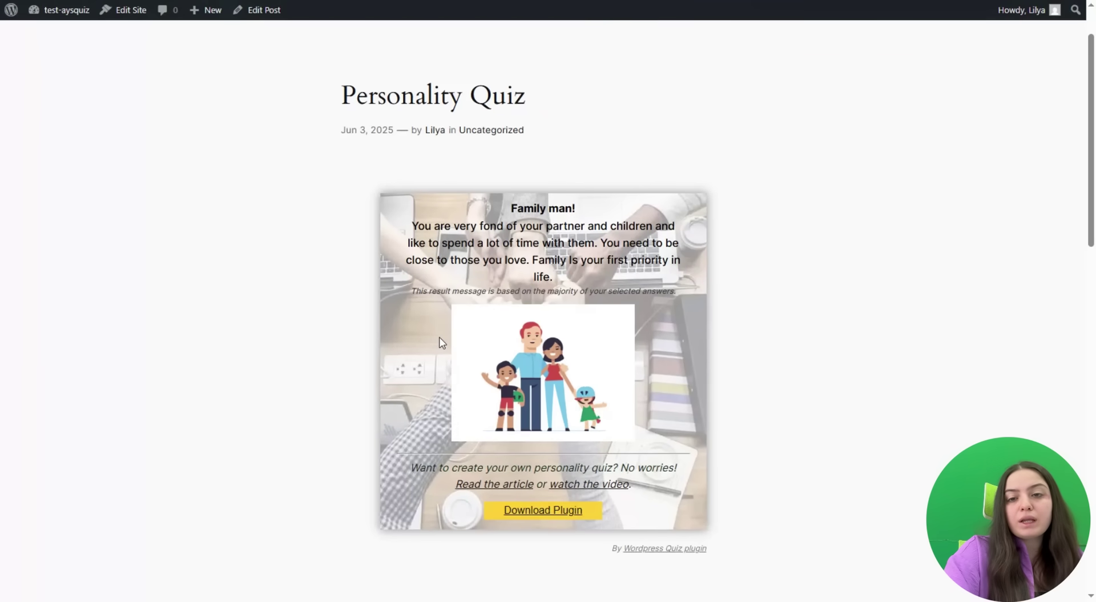